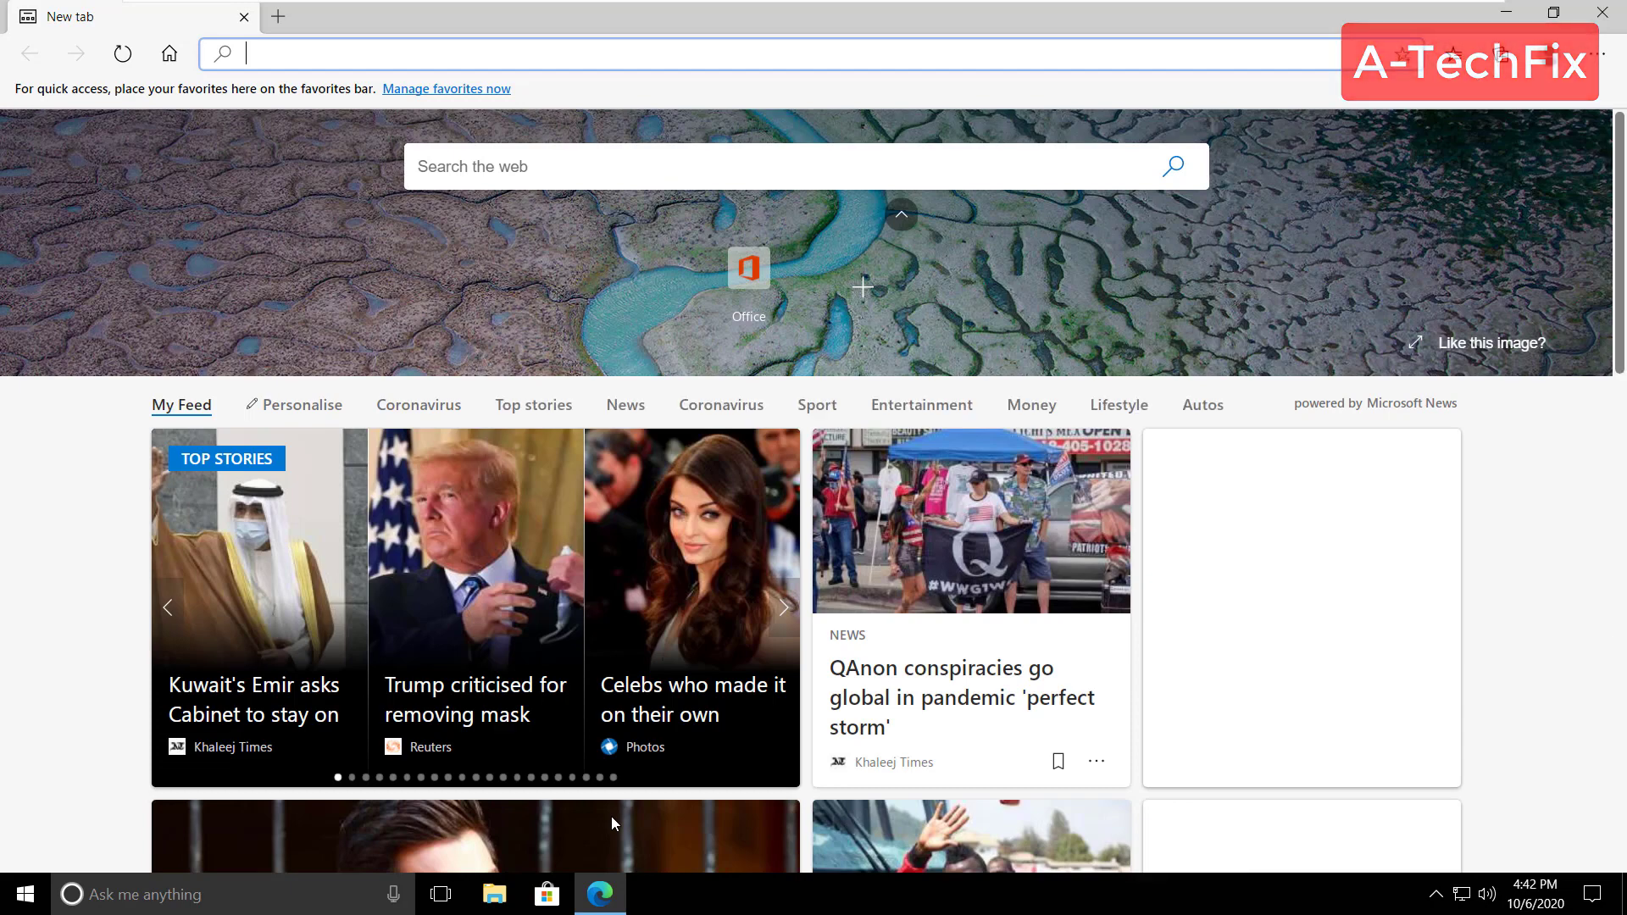
- Search Bing for 'obs download' to reach the obsproject.com download page
type("obs down")
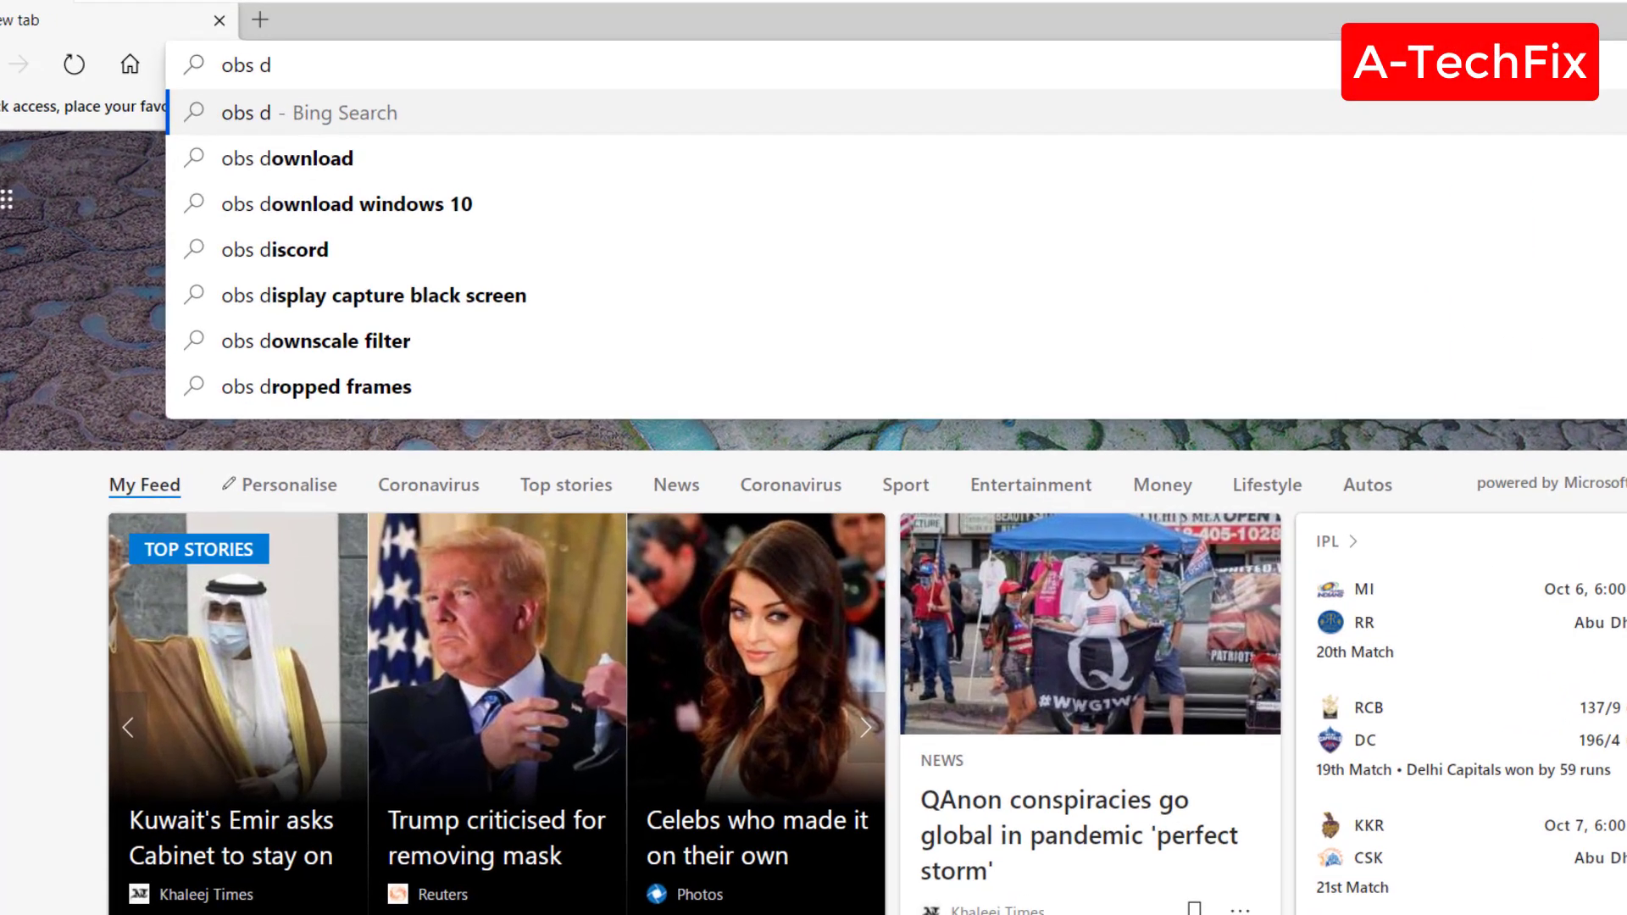
type("l")
type("oad")
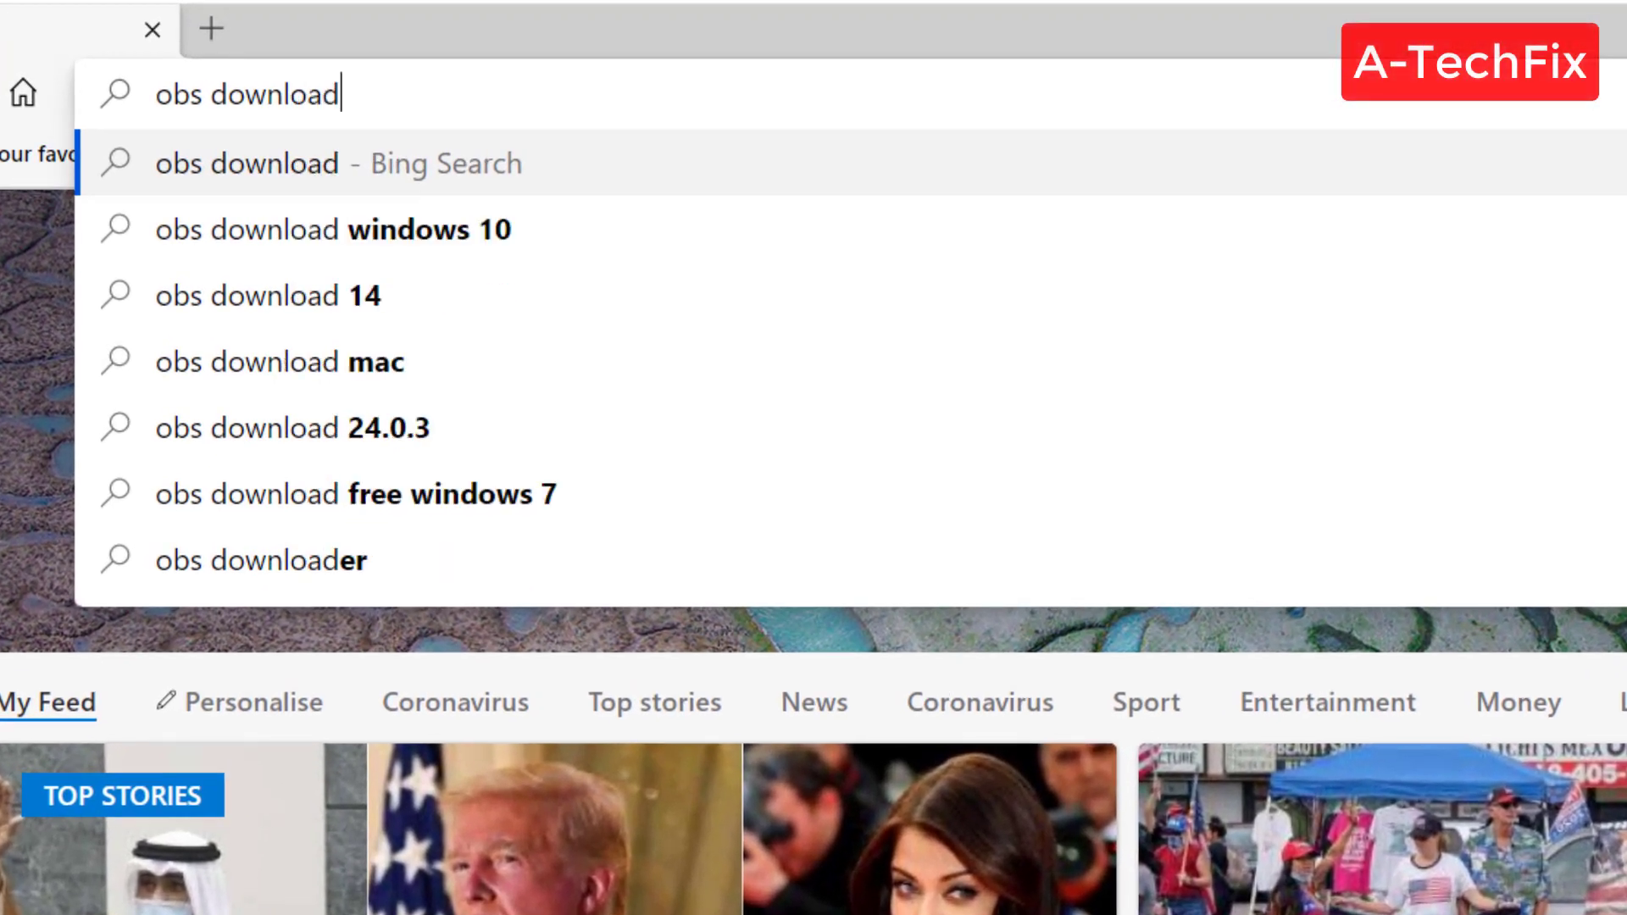
key("Return")
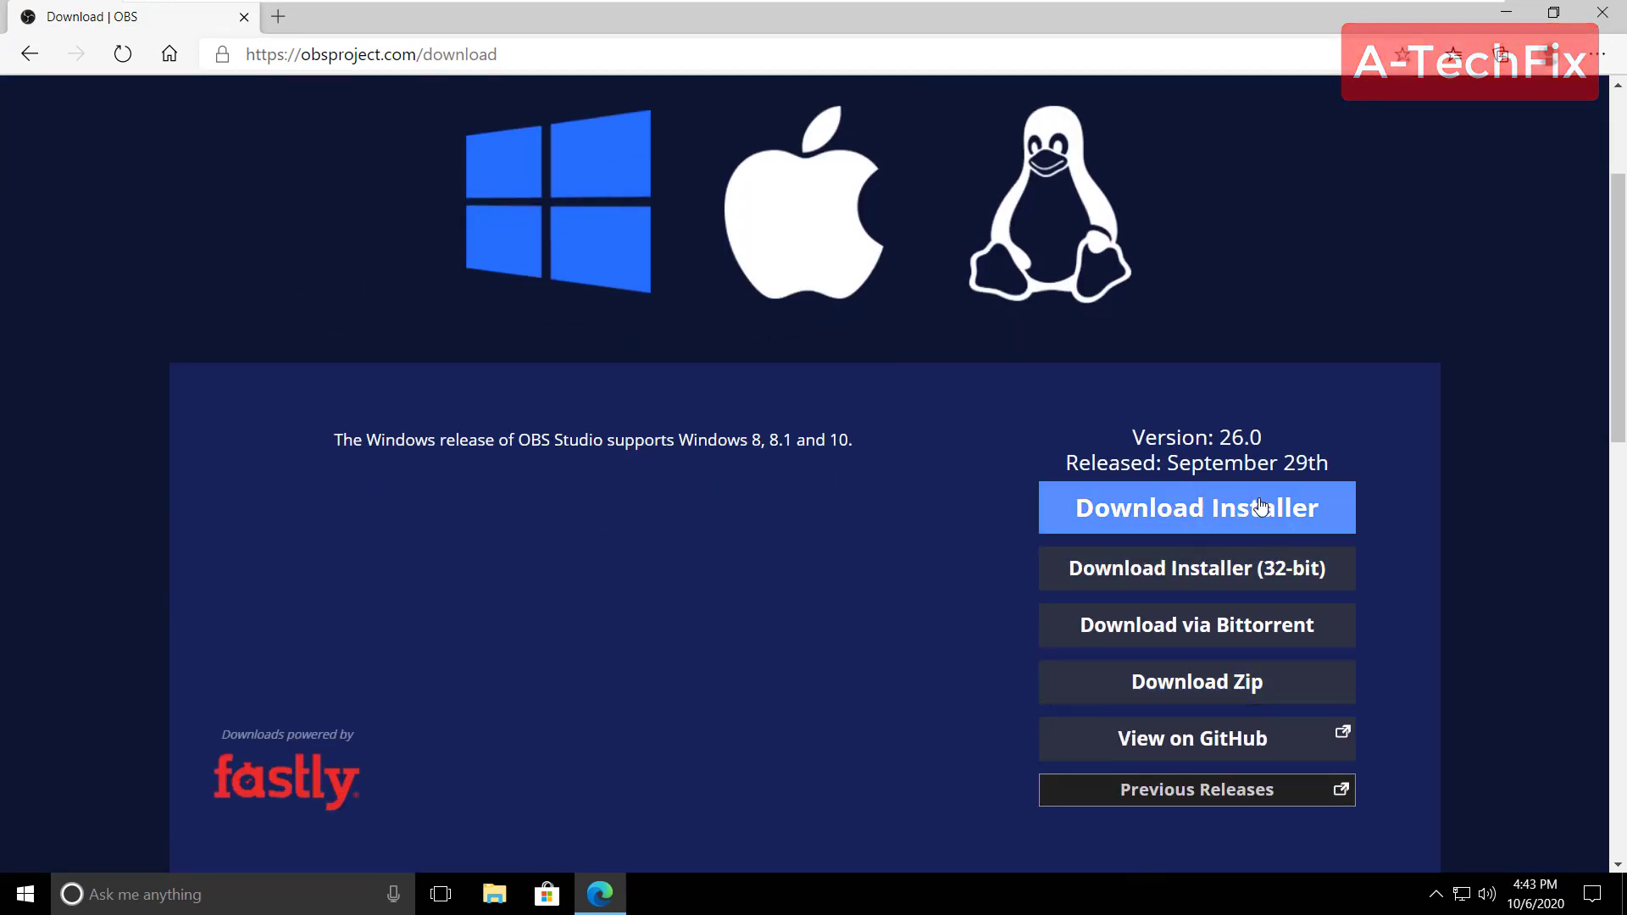
- Download the 64-bit OBS-Studio-26.0-Full Windows installer (71.4 MB)
left_click(1217, 505)
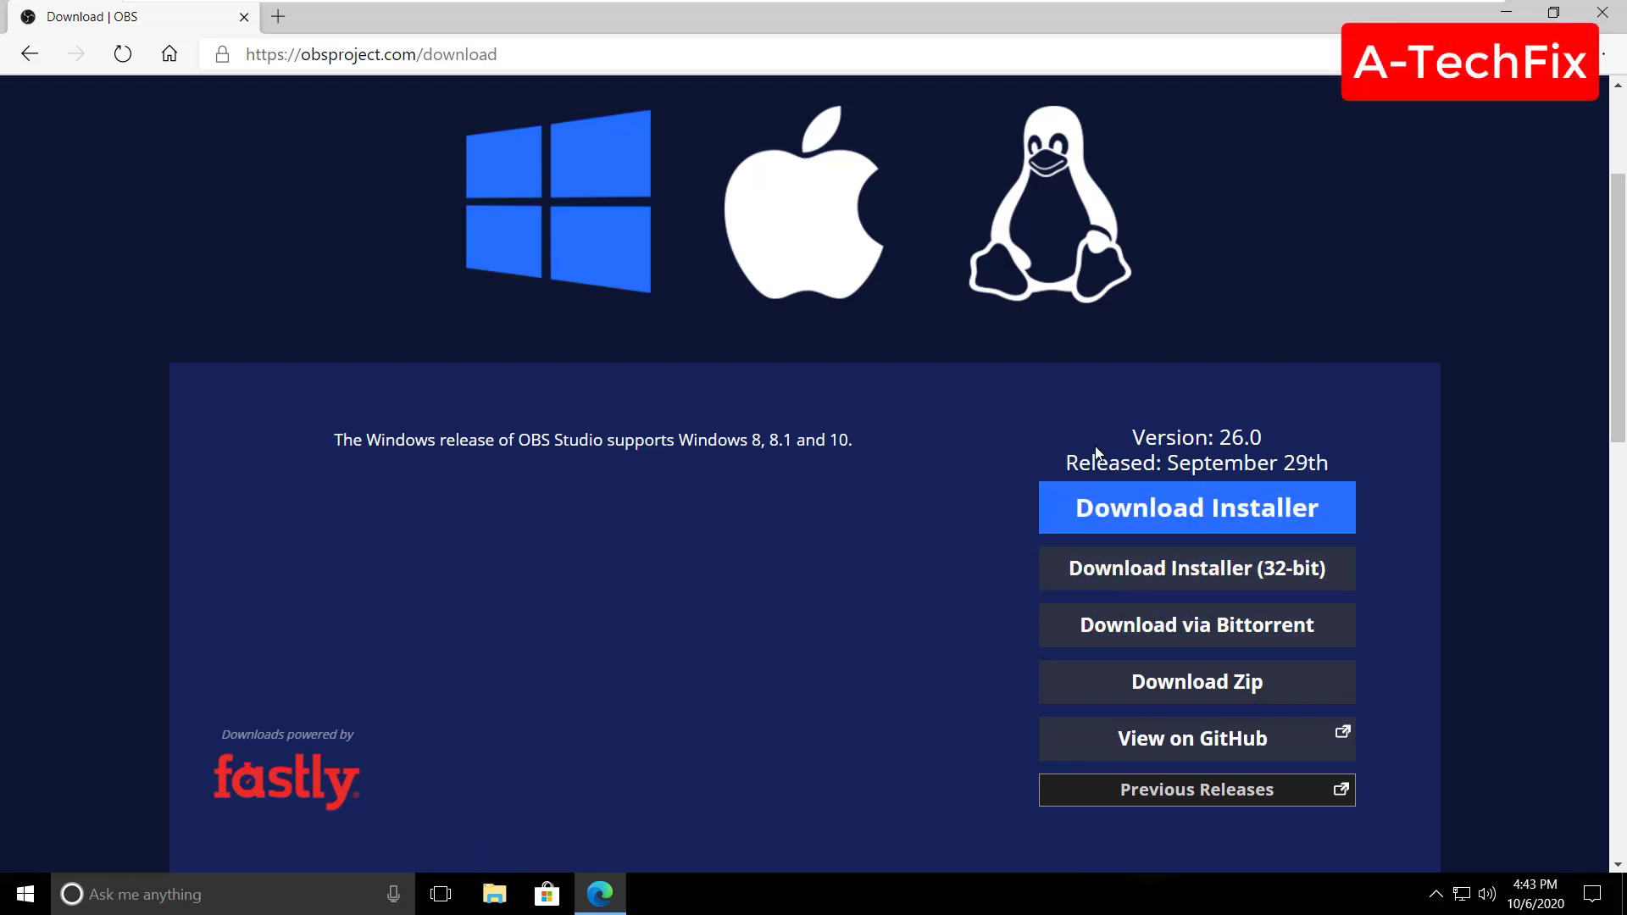
left_click(1244, 508)
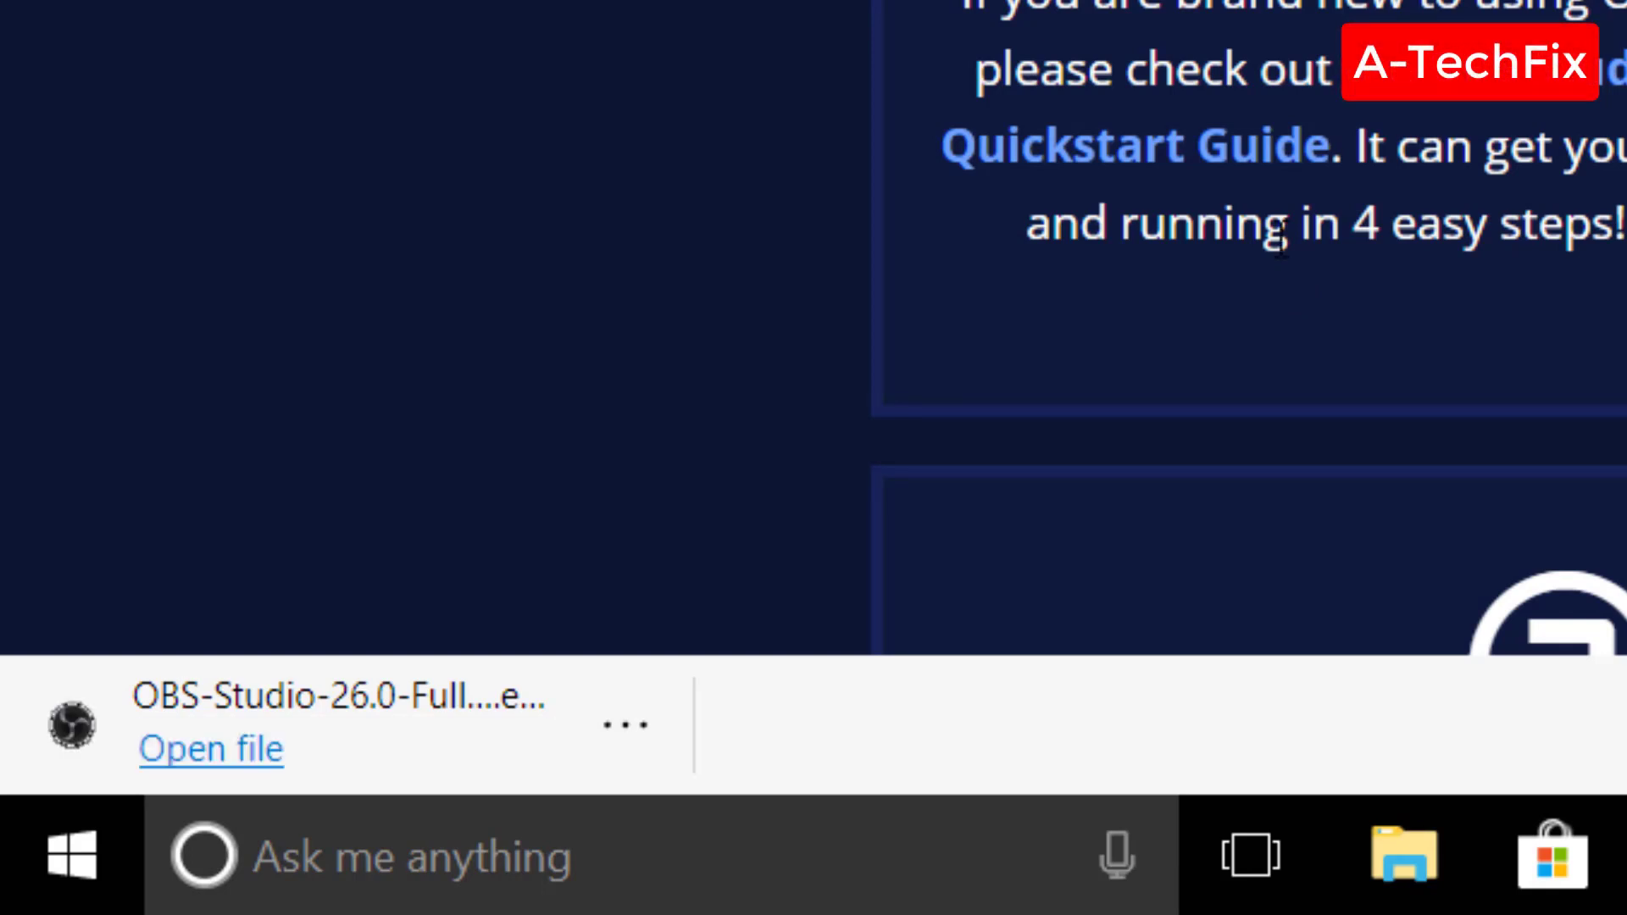
- Run the OBS 26.0 installer, approve UAC, accept the license, and install to C:\Program Files\obs-studio
left_click(212, 748)
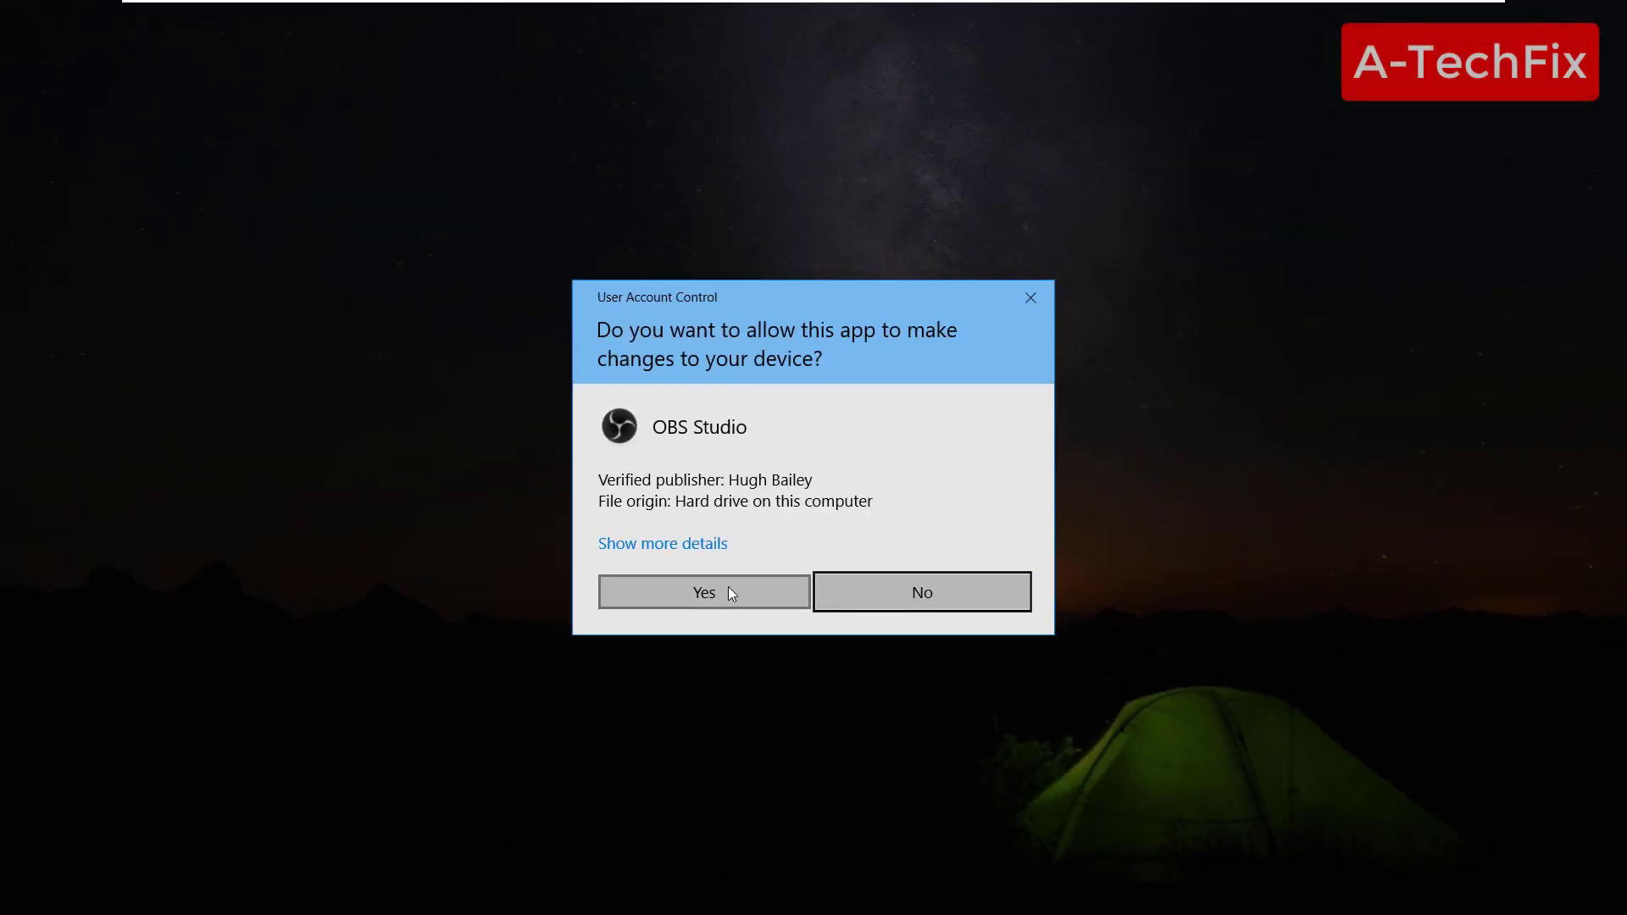
left_click(729, 591)
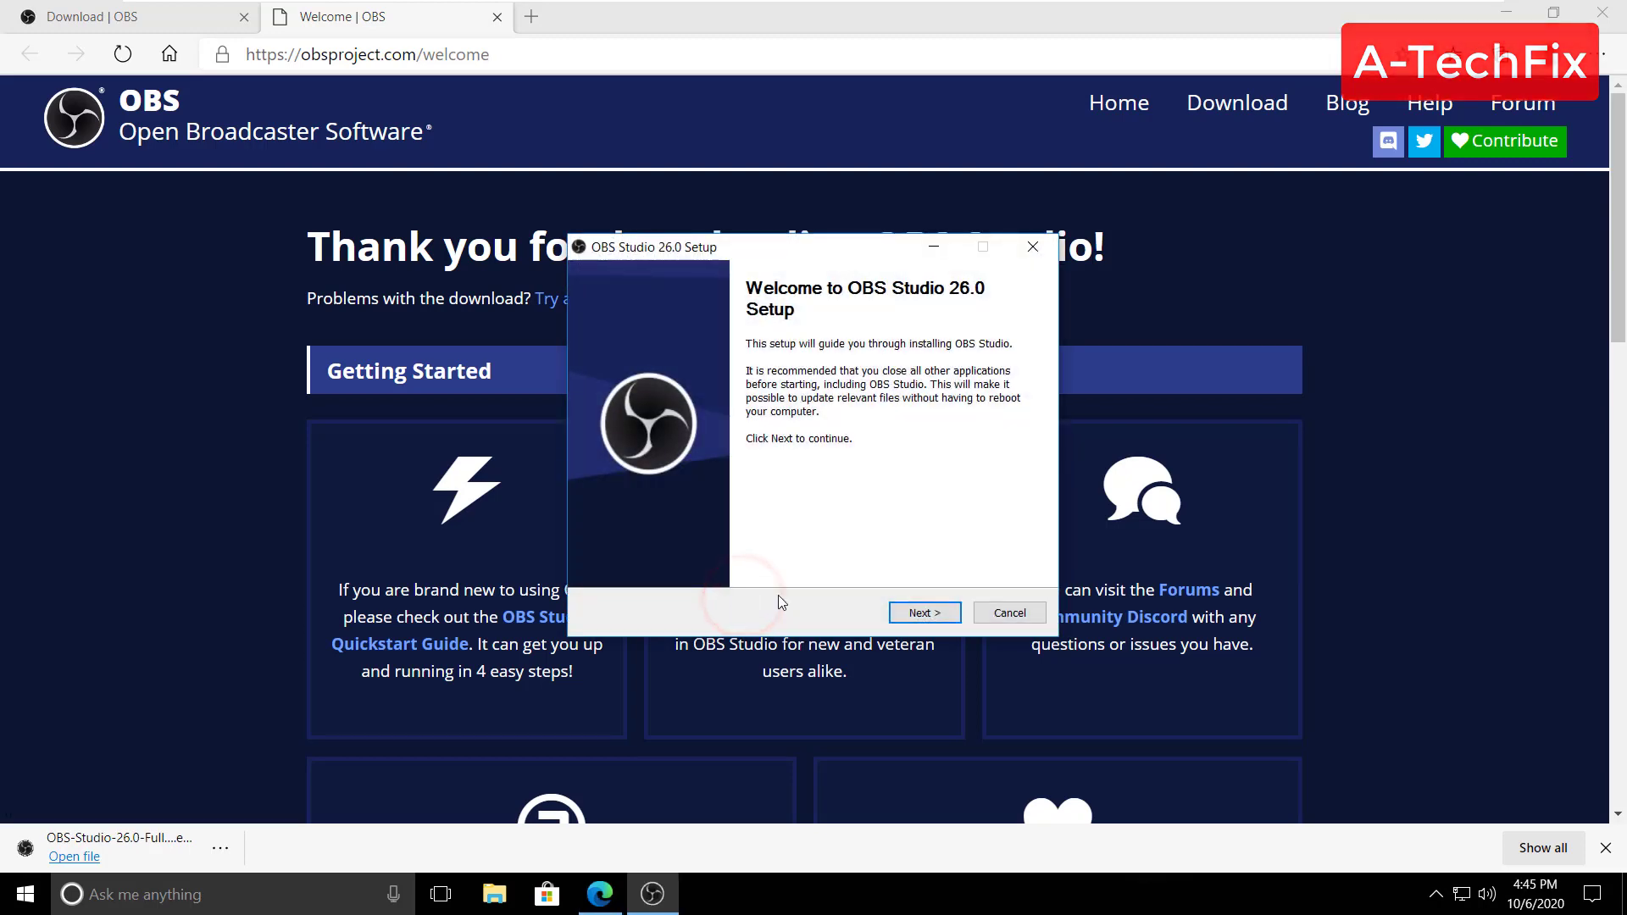
left_click(1506, 12)
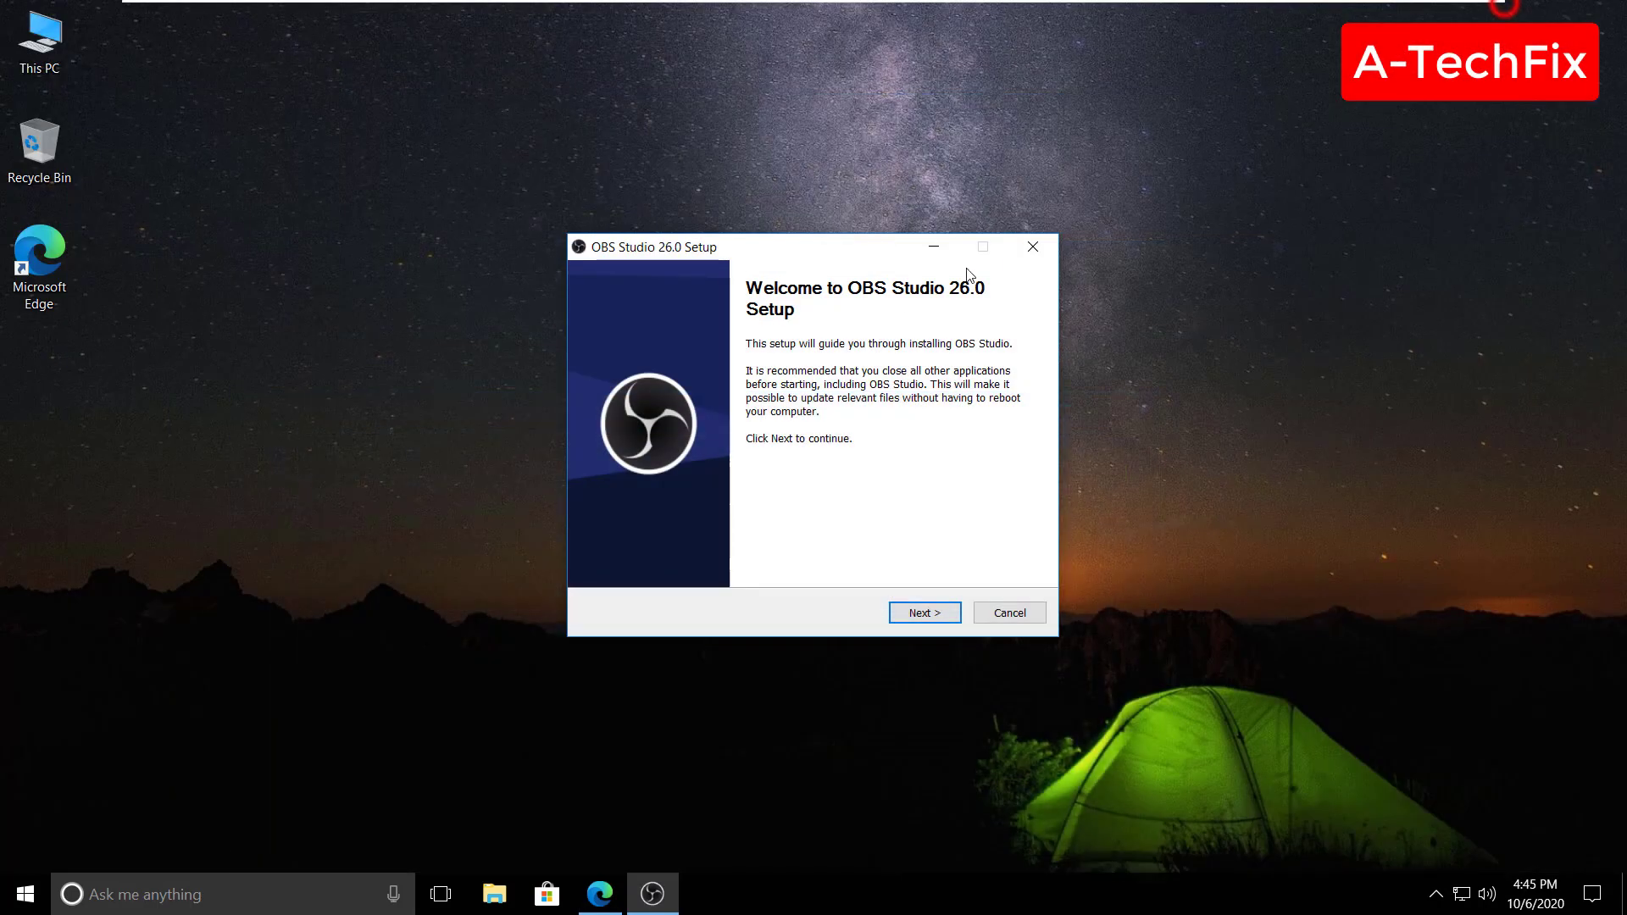
left_click_drag(829, 255, 792, 164)
left_click(888, 522)
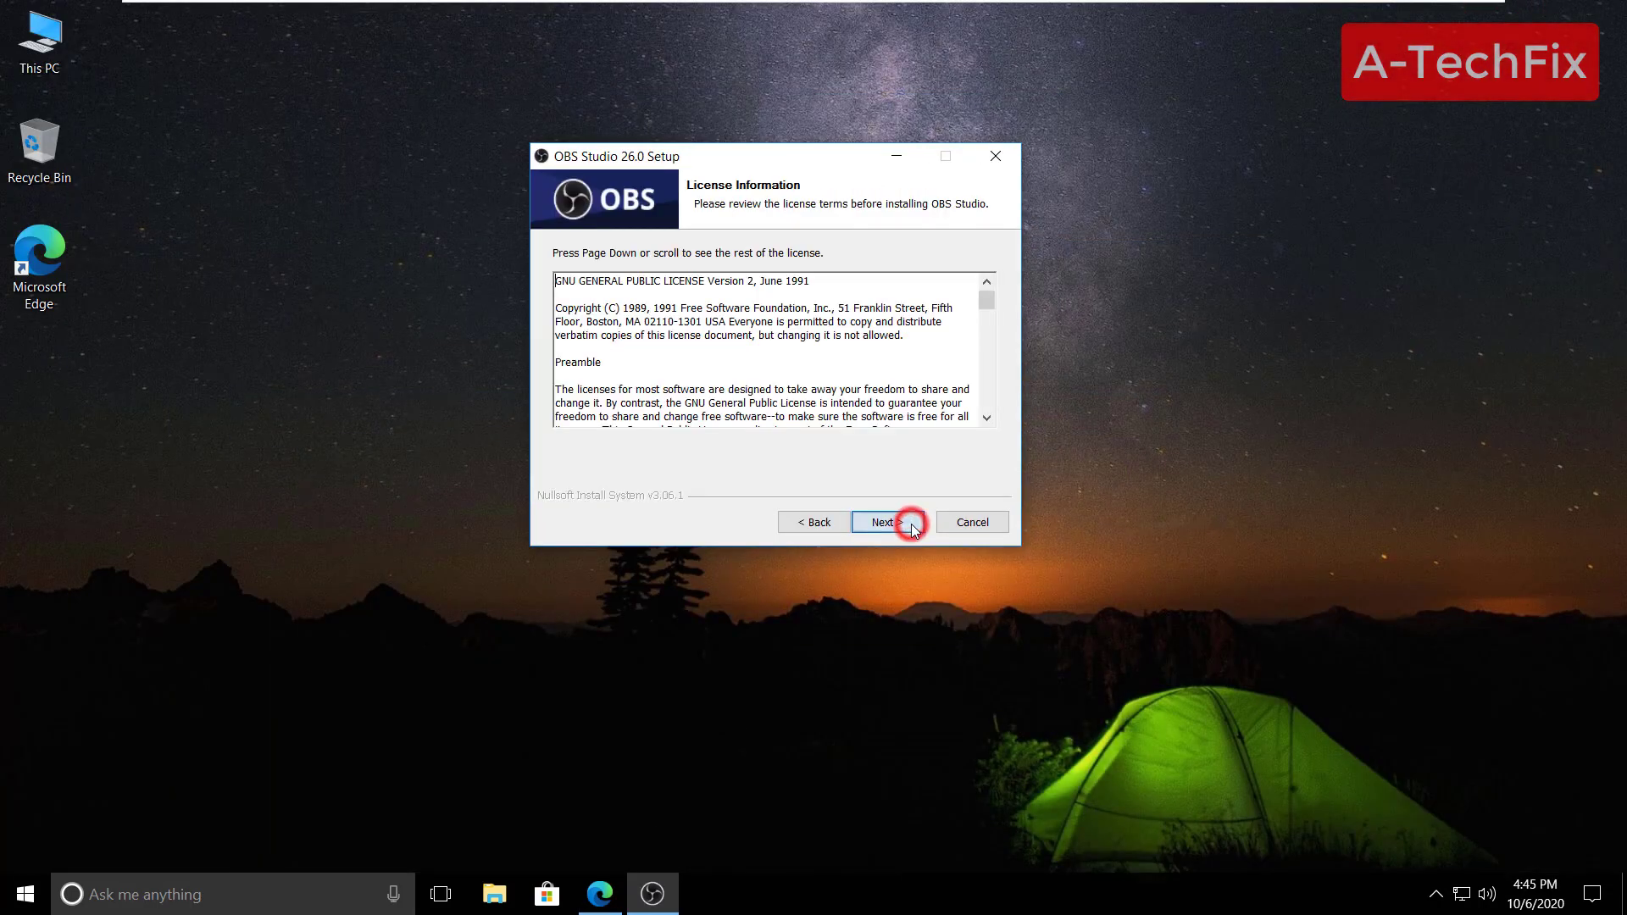
left_click(912, 524)
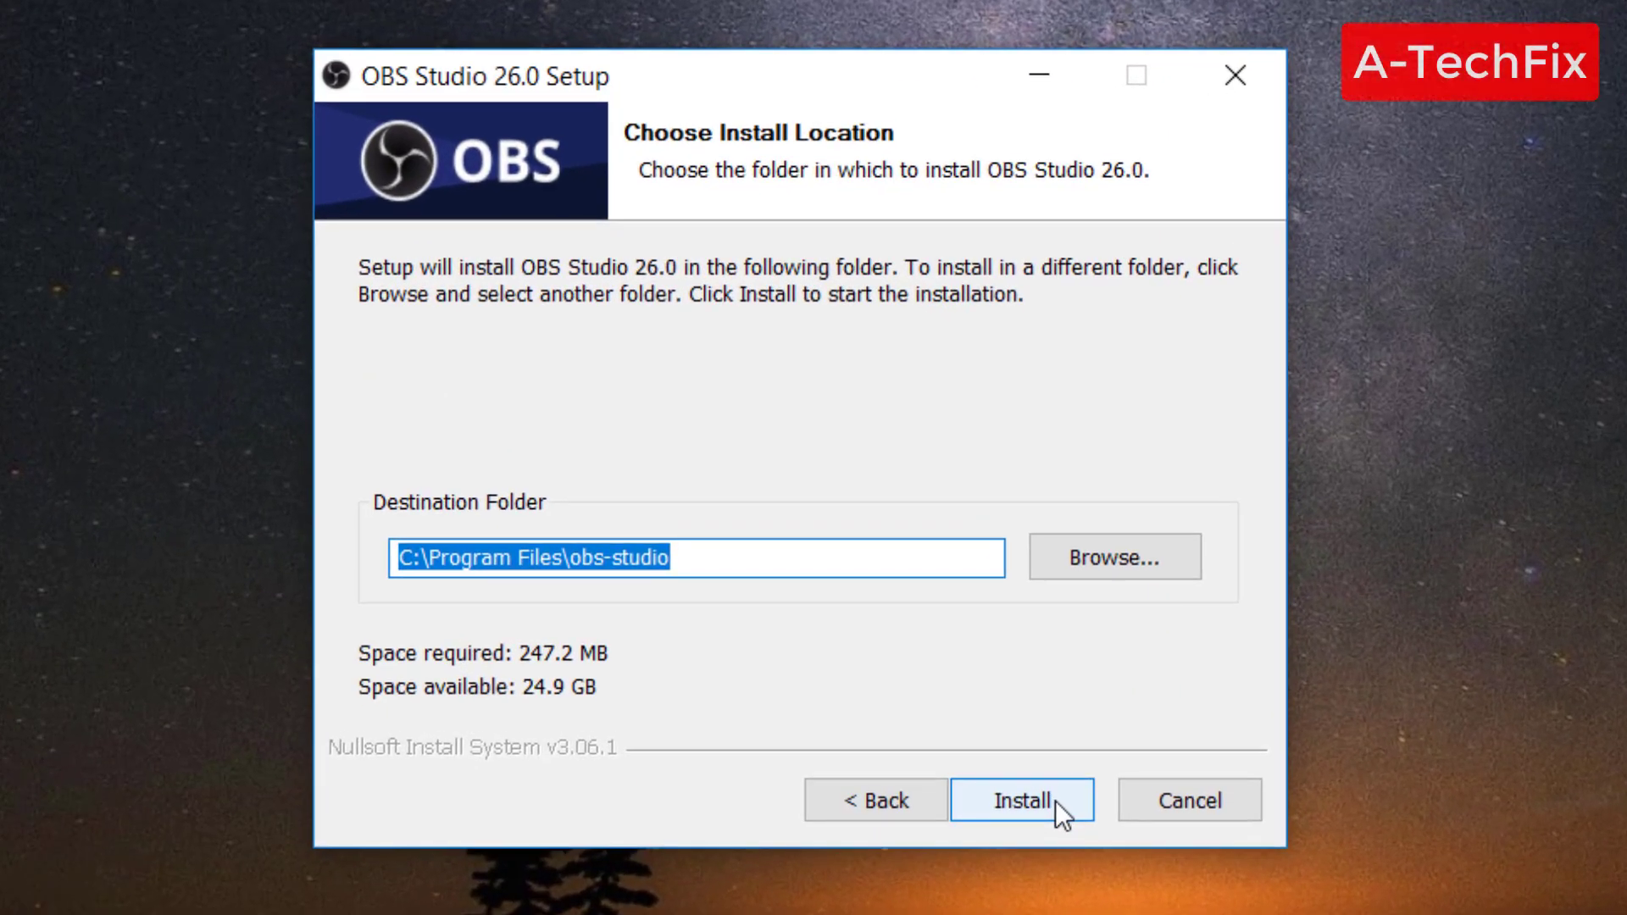
left_click(1055, 800)
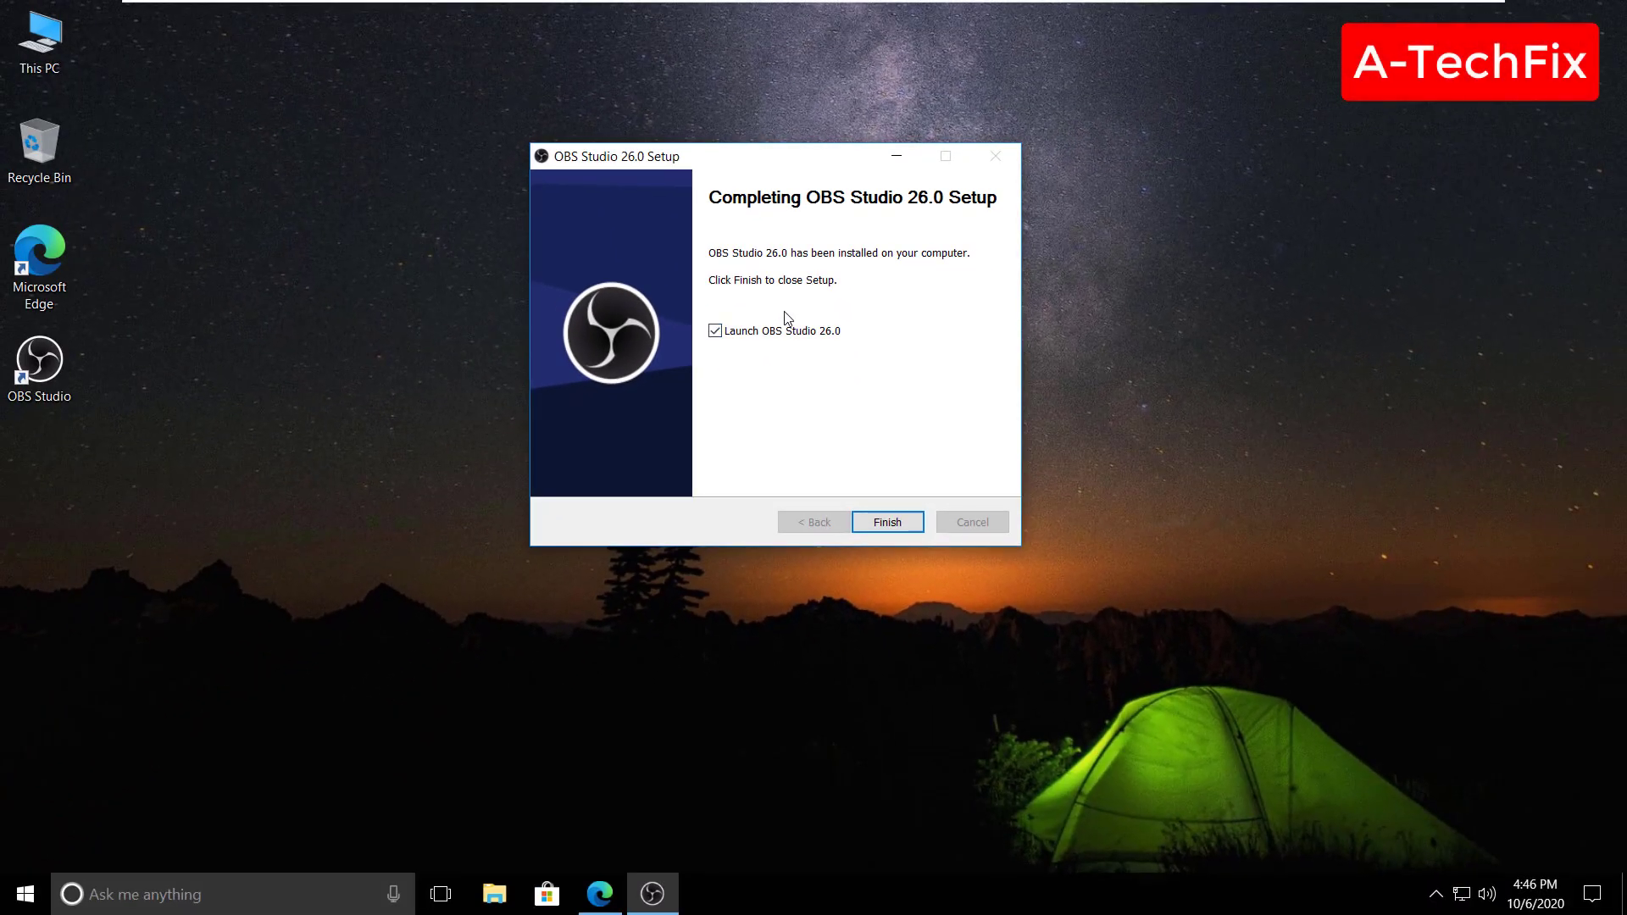
- Launch OBS Studio and pick 'Optimize just for recording' in the Auto-Configuration Wizard
left_click(895, 530)
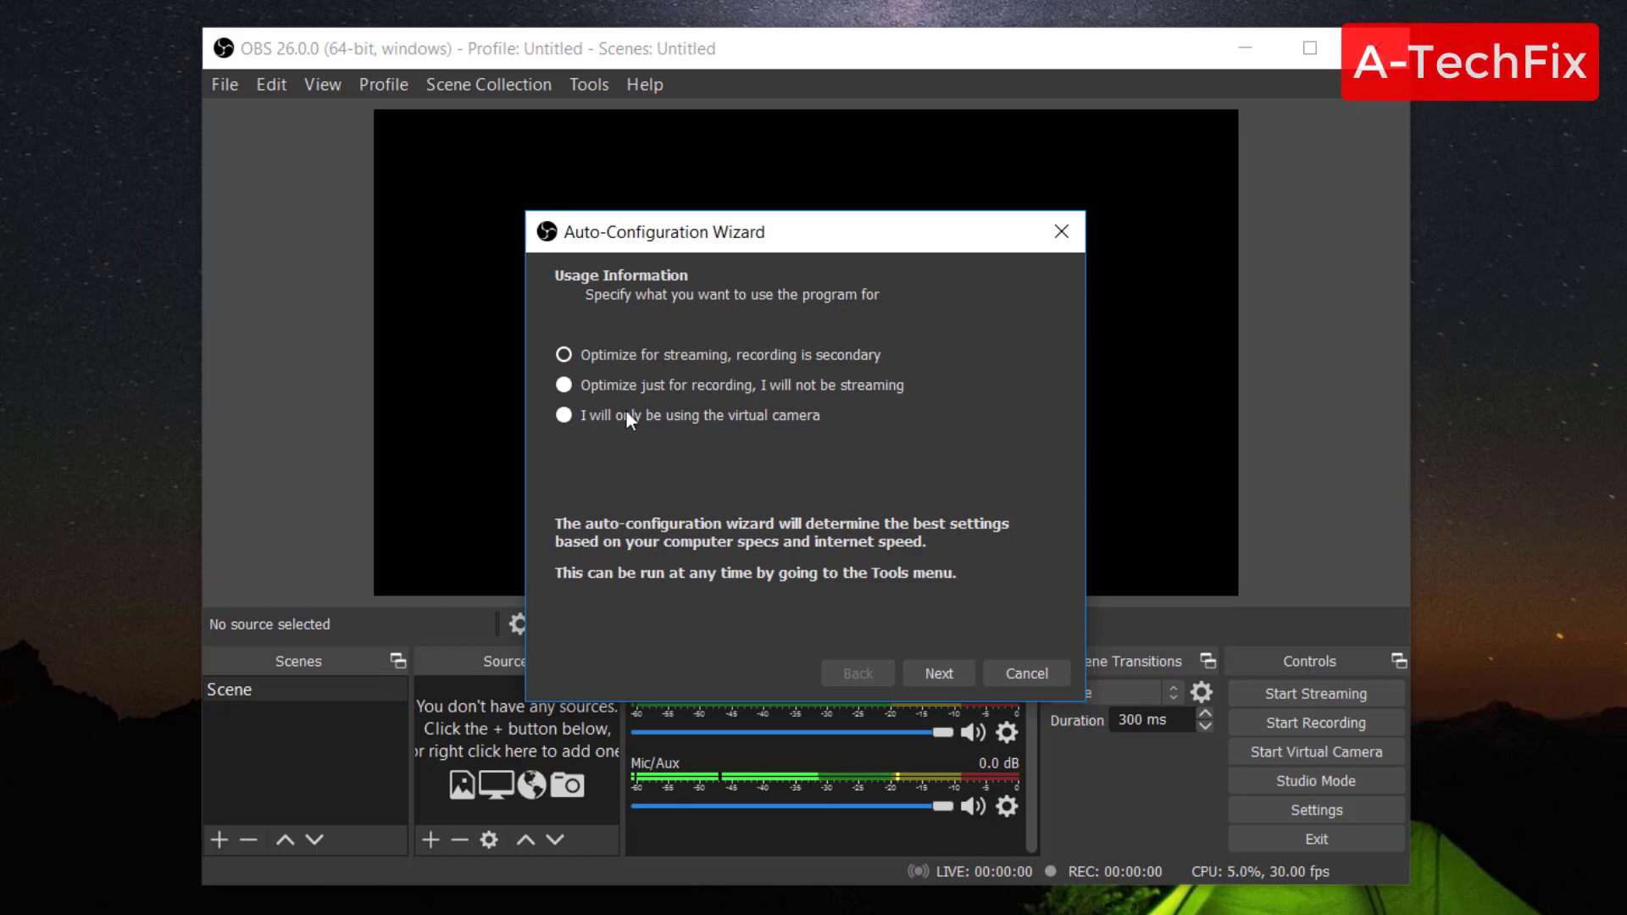
left_click(626, 354)
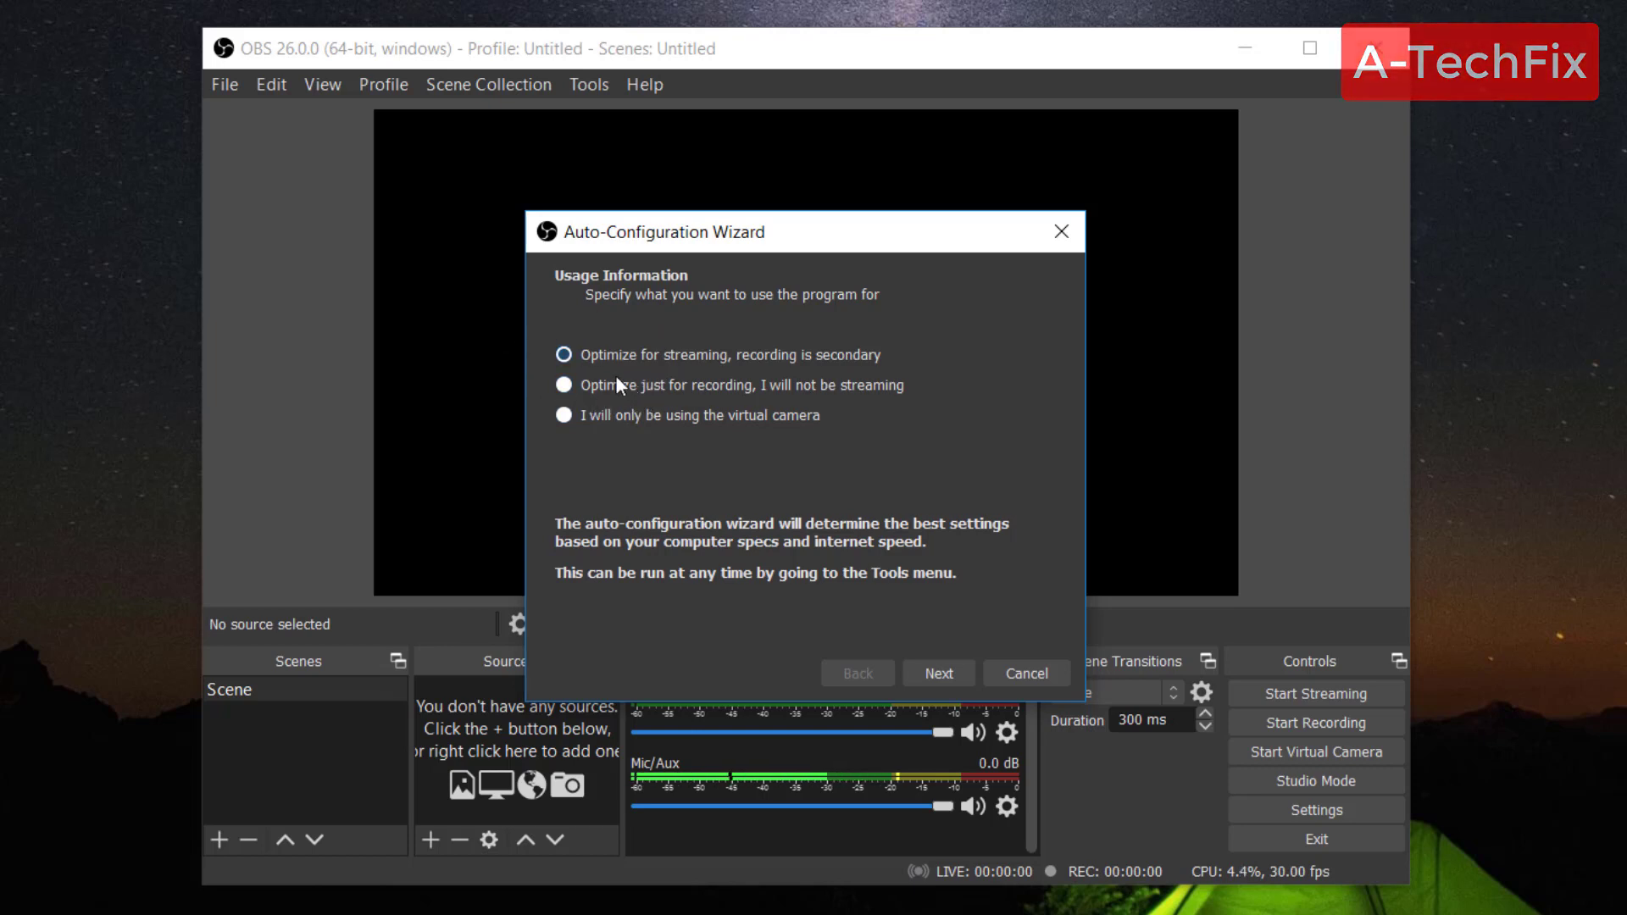
left_click_drag(593, 225, 614, 187)
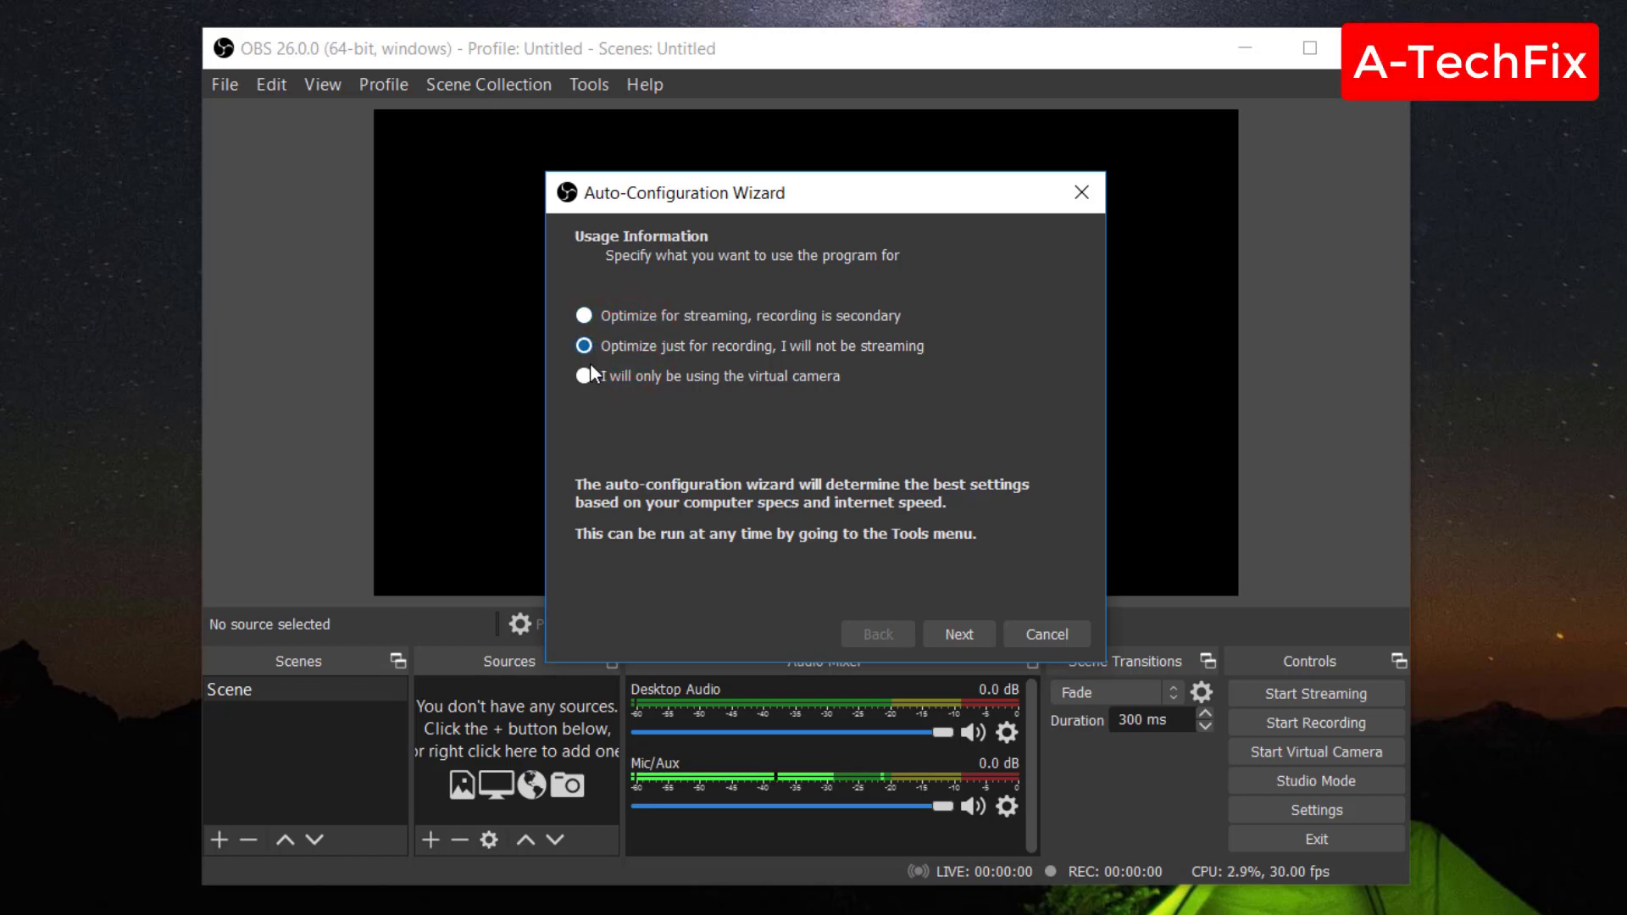
- On the wizard's Video Settings page, choose 1280x720 as Base (Canvas) Resolution, keeping prefer 60 FPS
left_click(956, 629)
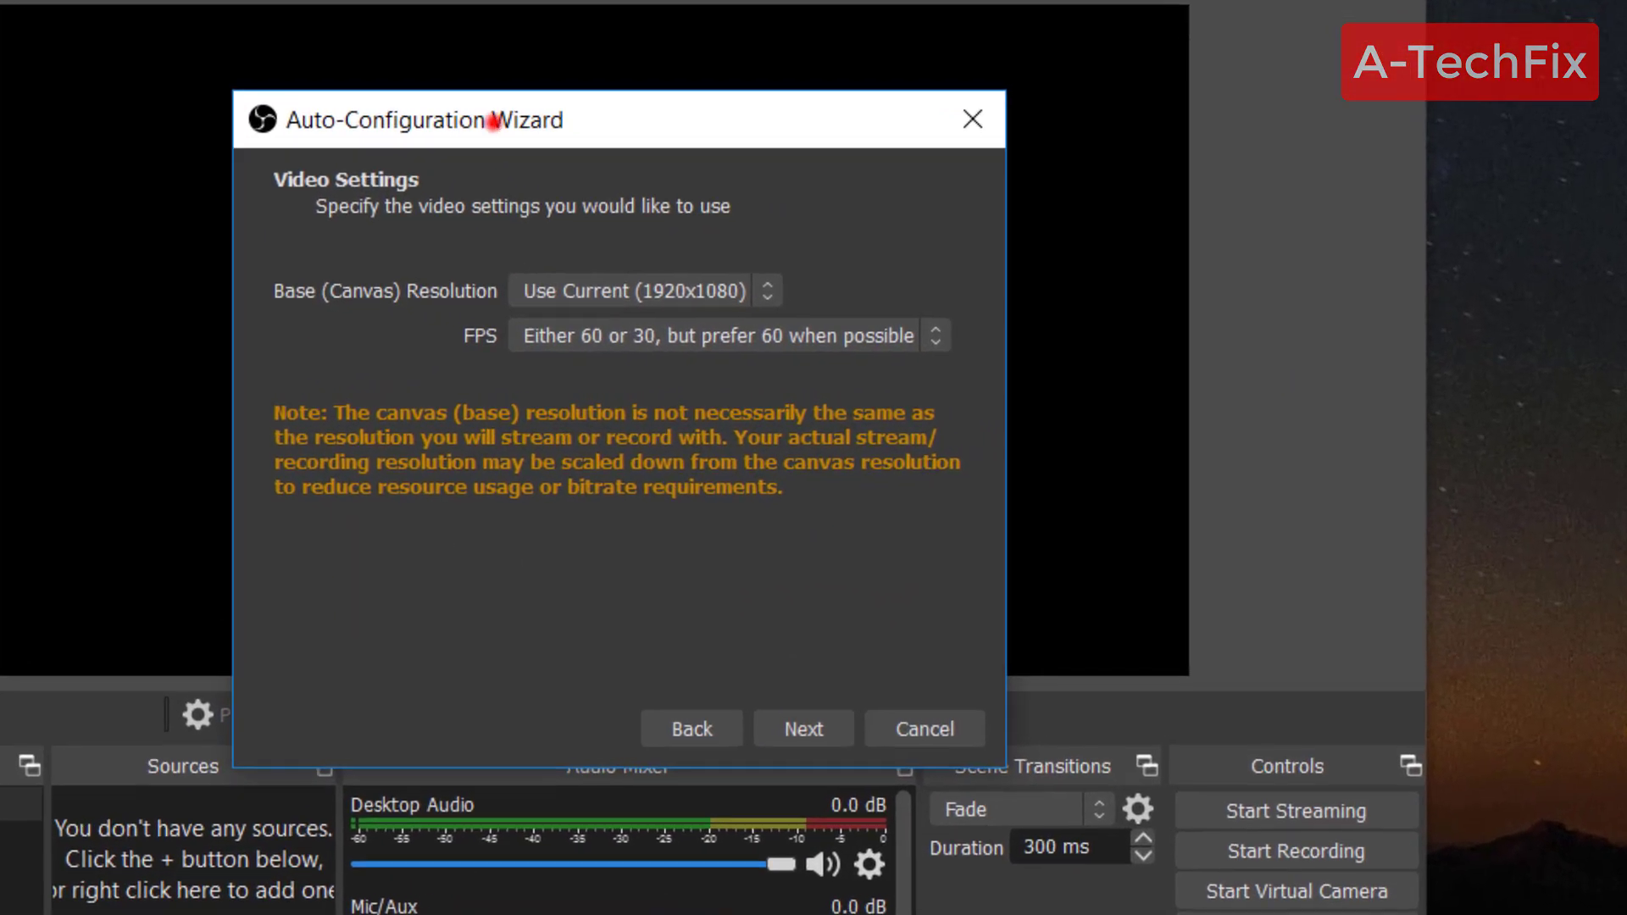
left_click_drag(494, 121, 1606, 126)
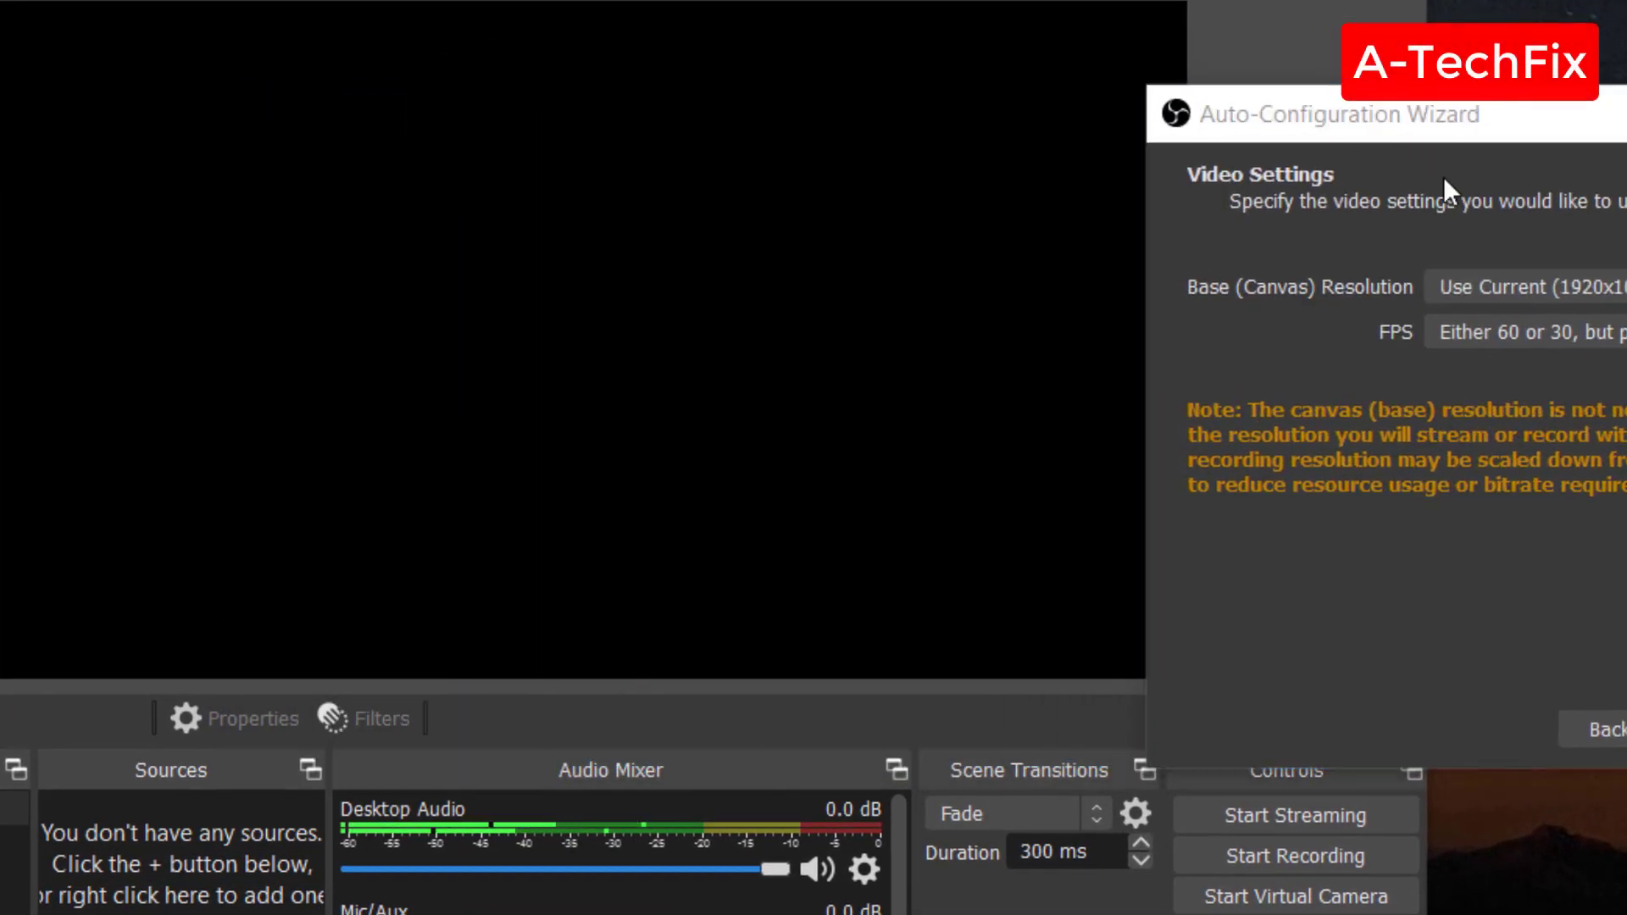
left_click_drag(1626, 127, 1312, 225)
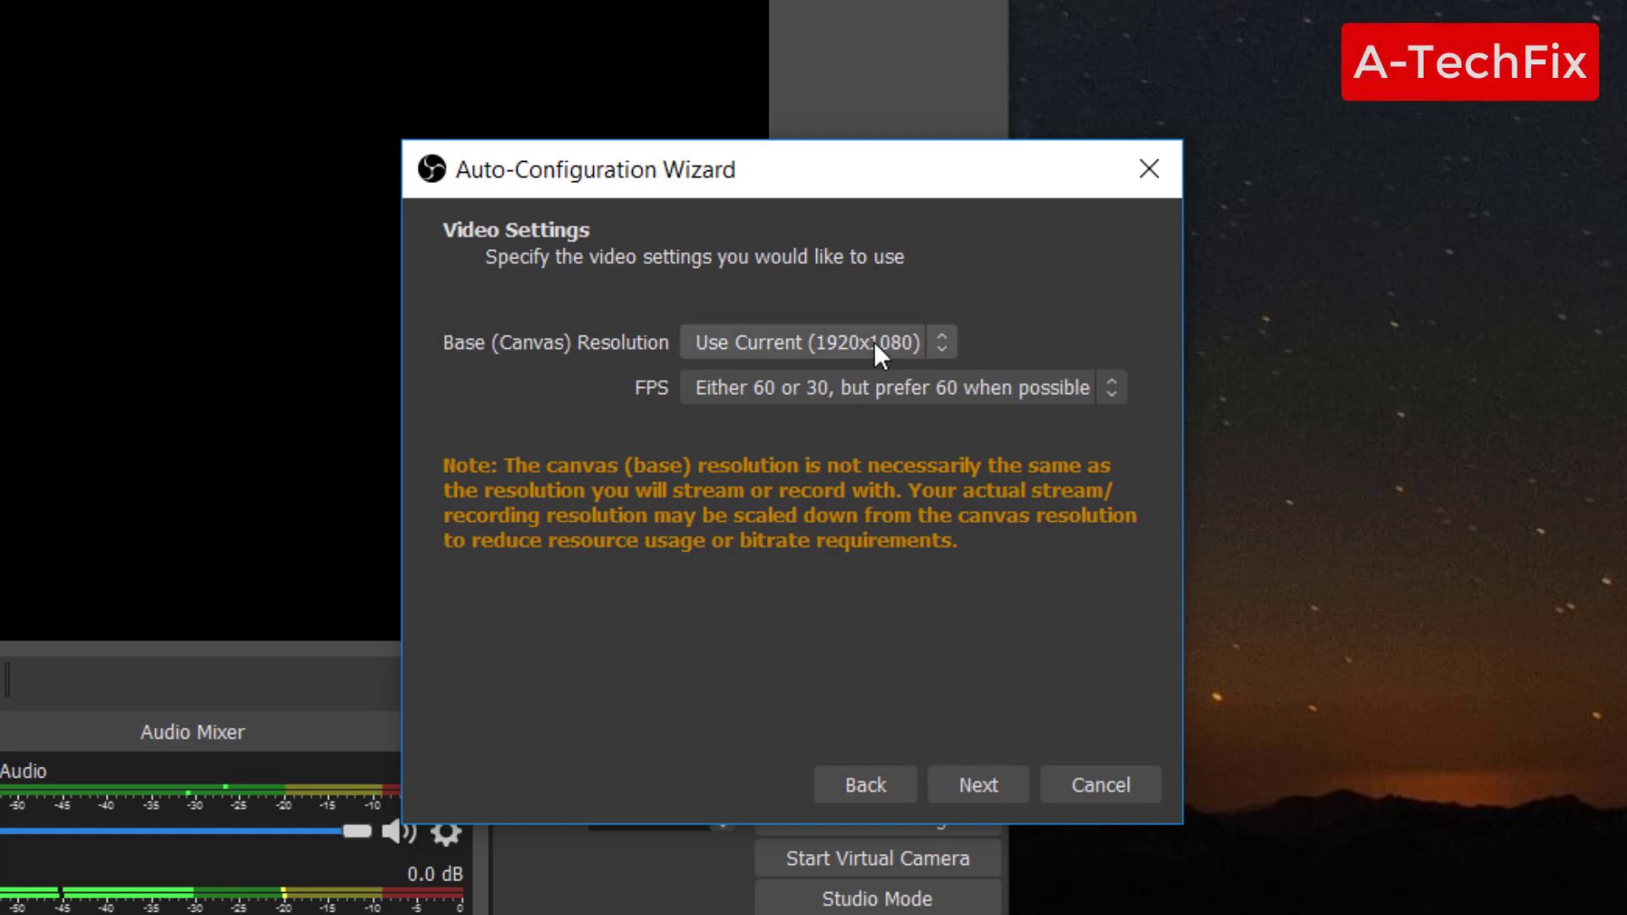
left_click(850, 343)
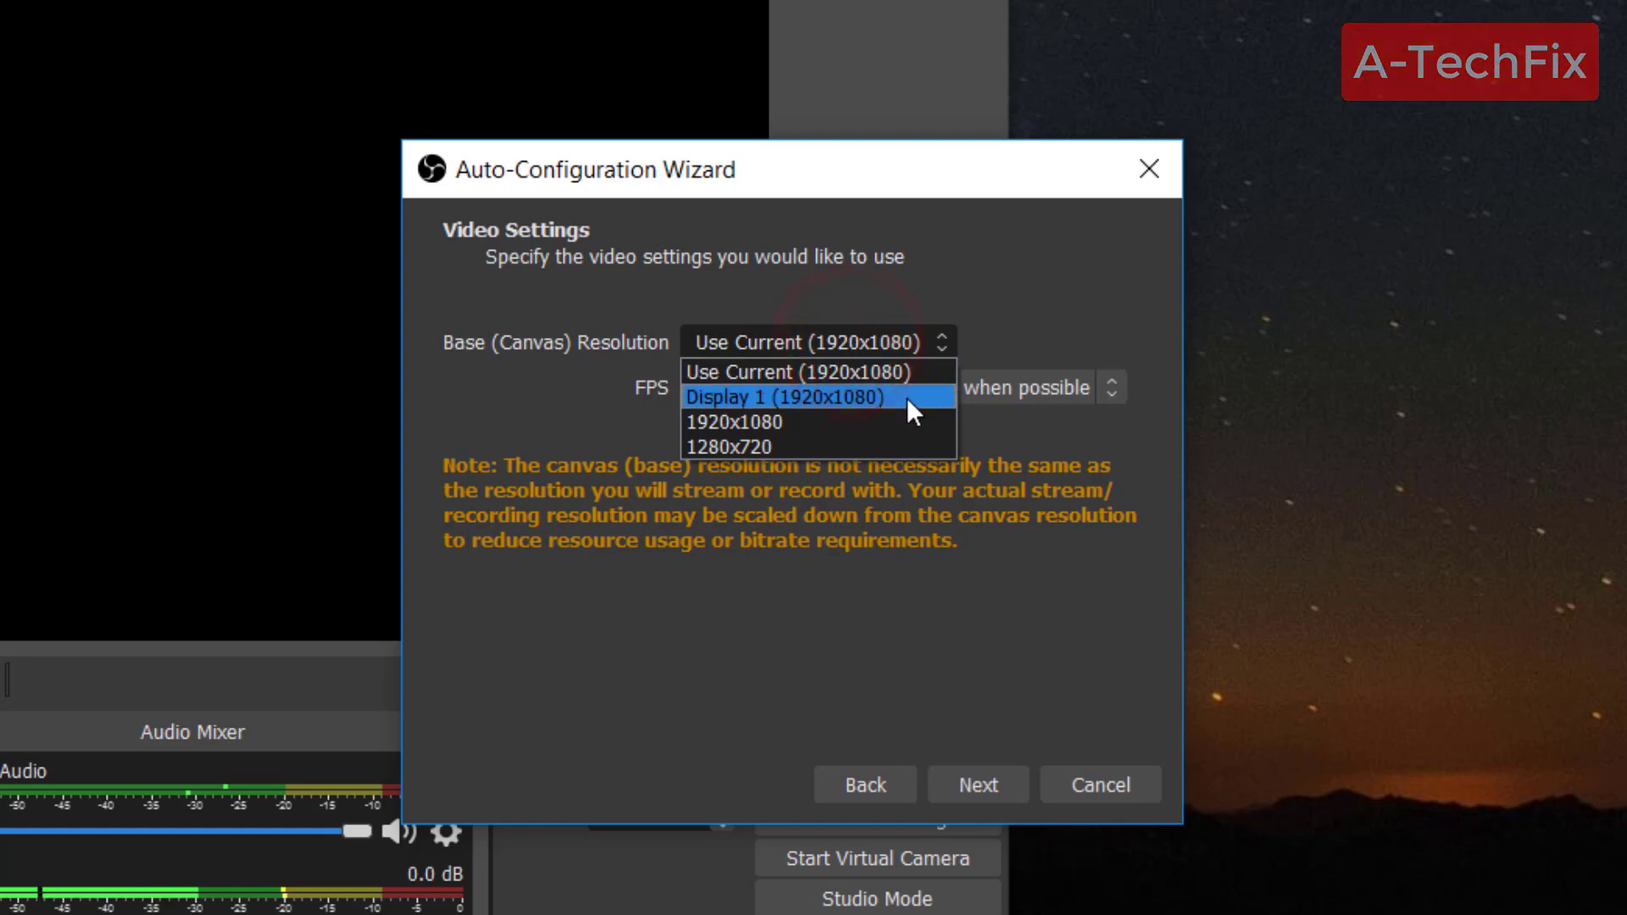
left_click(847, 447)
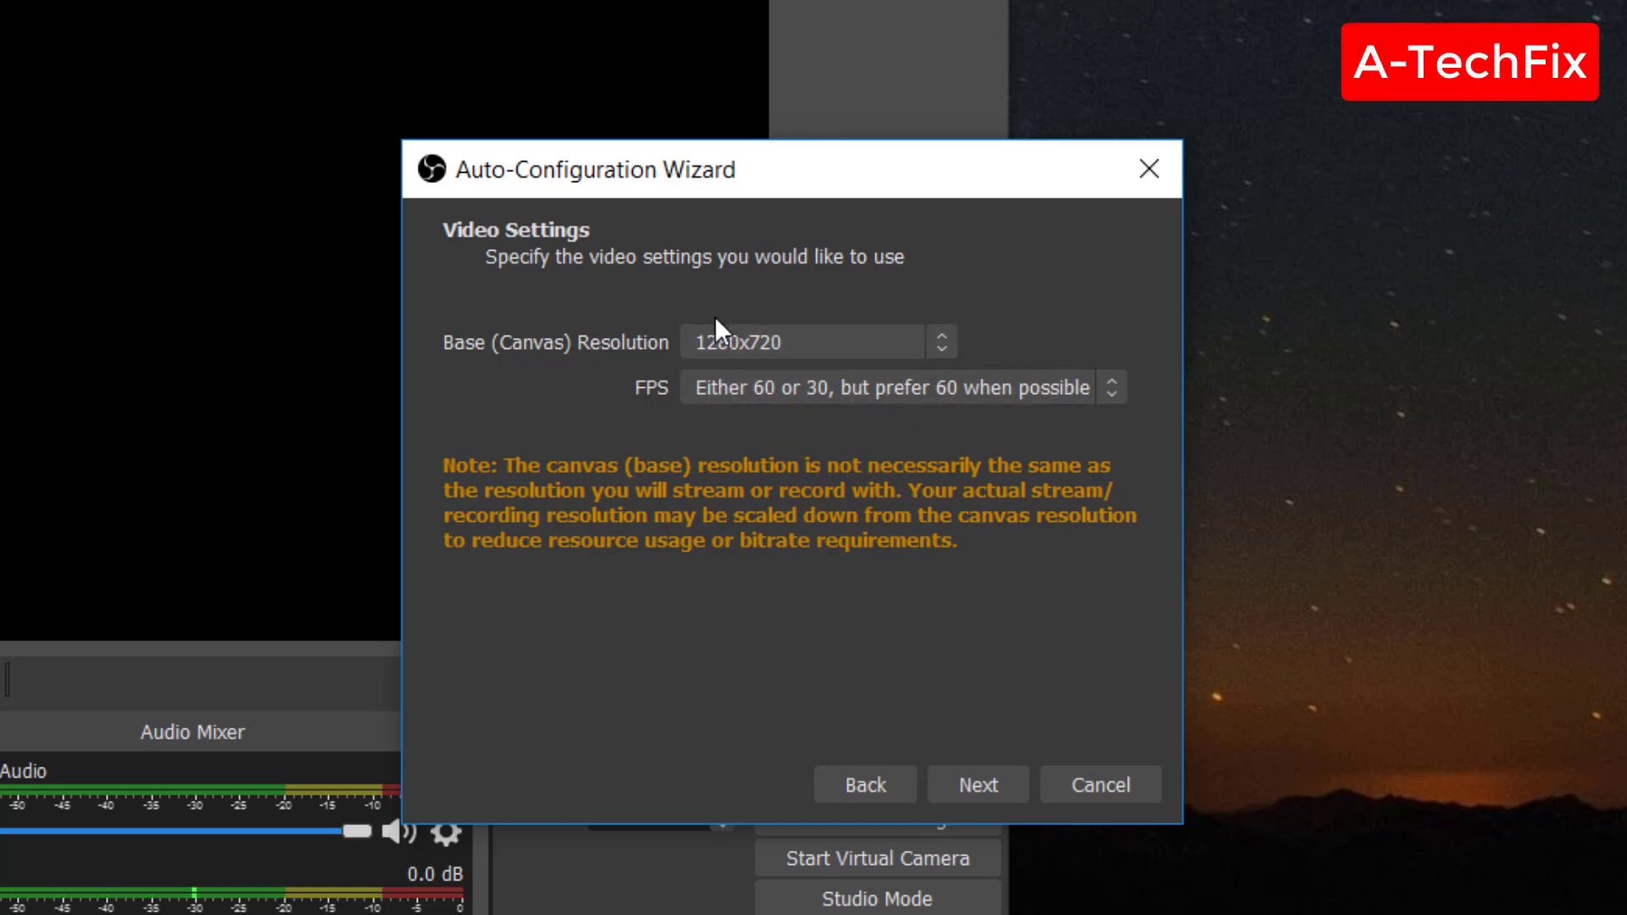
left_click_drag(505, 174, 420, 143)
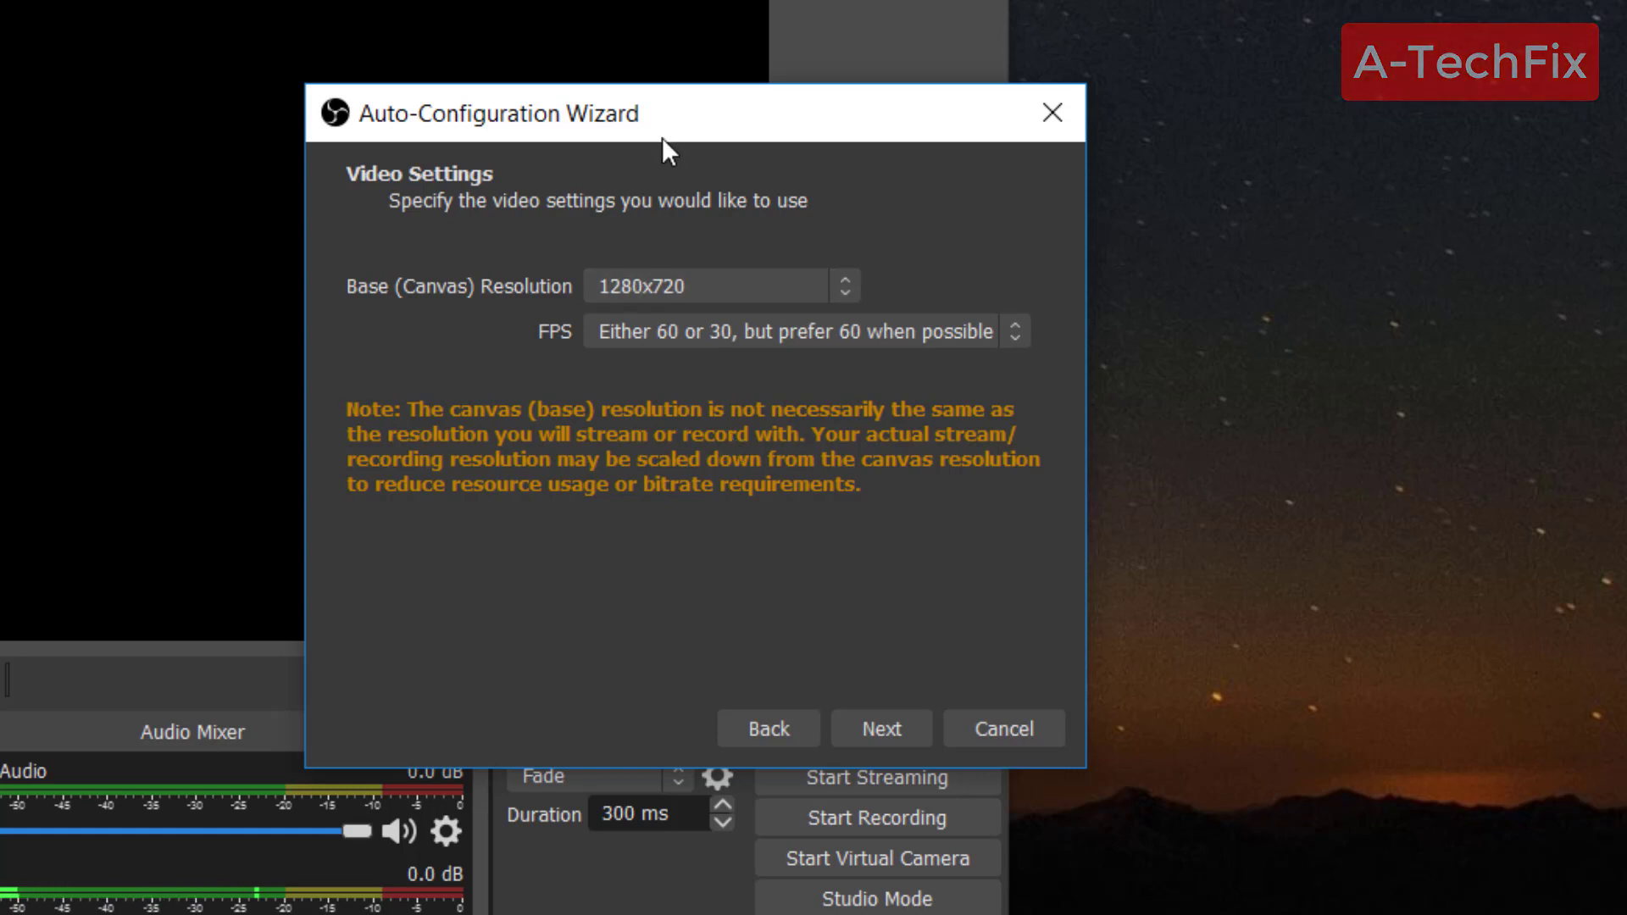
left_click_drag(663, 137, 868, 54)
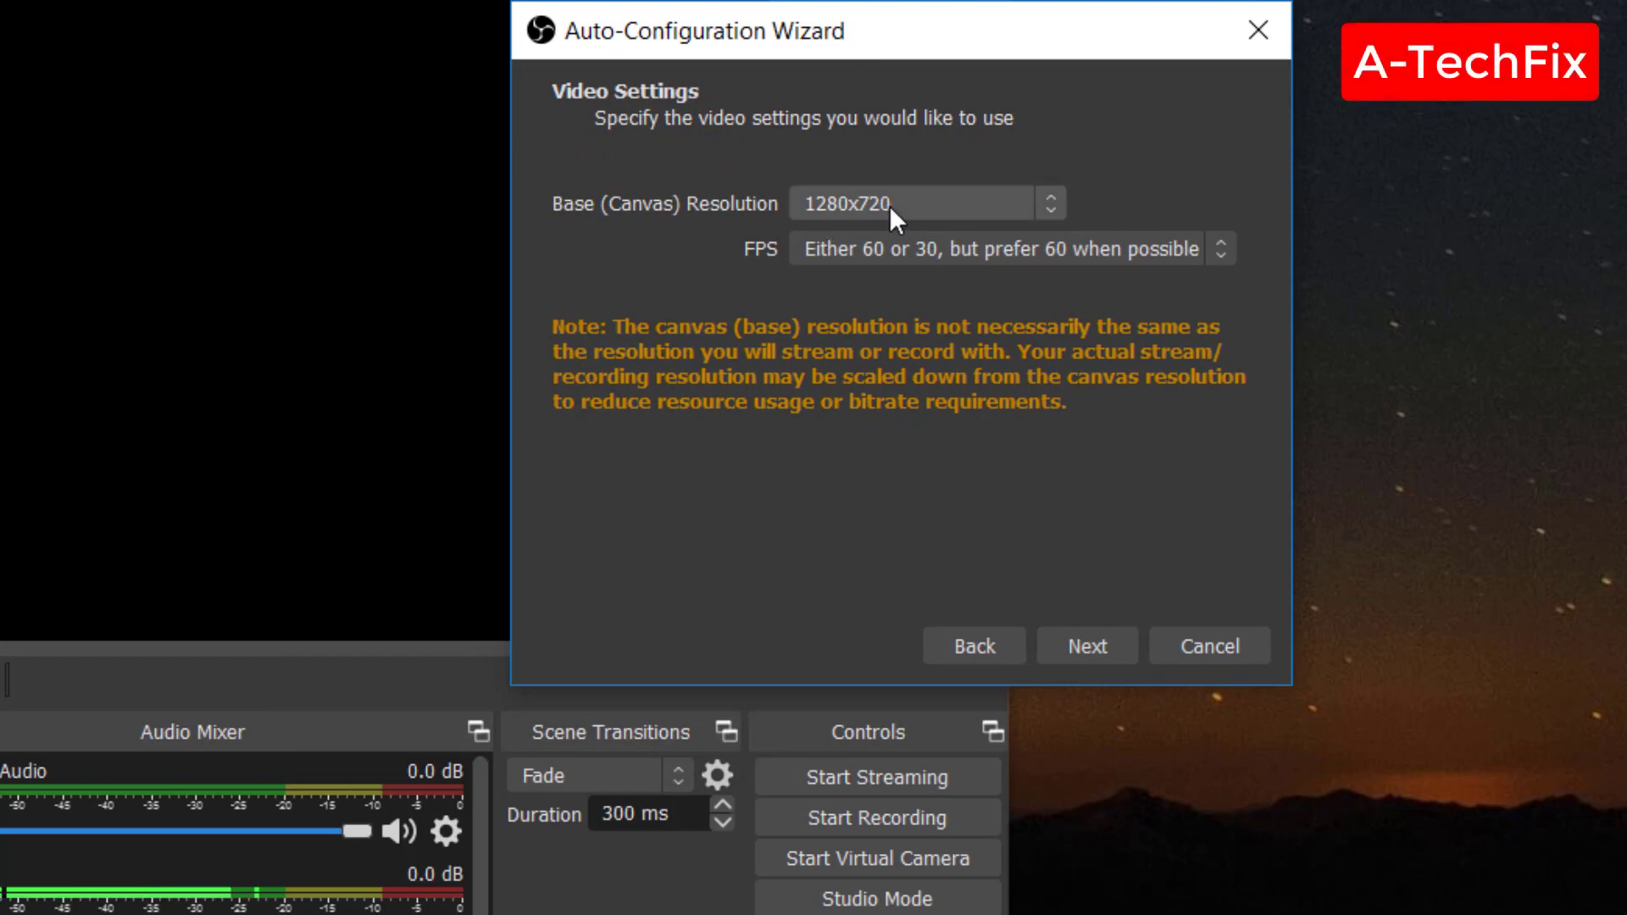
left_click(953, 189)
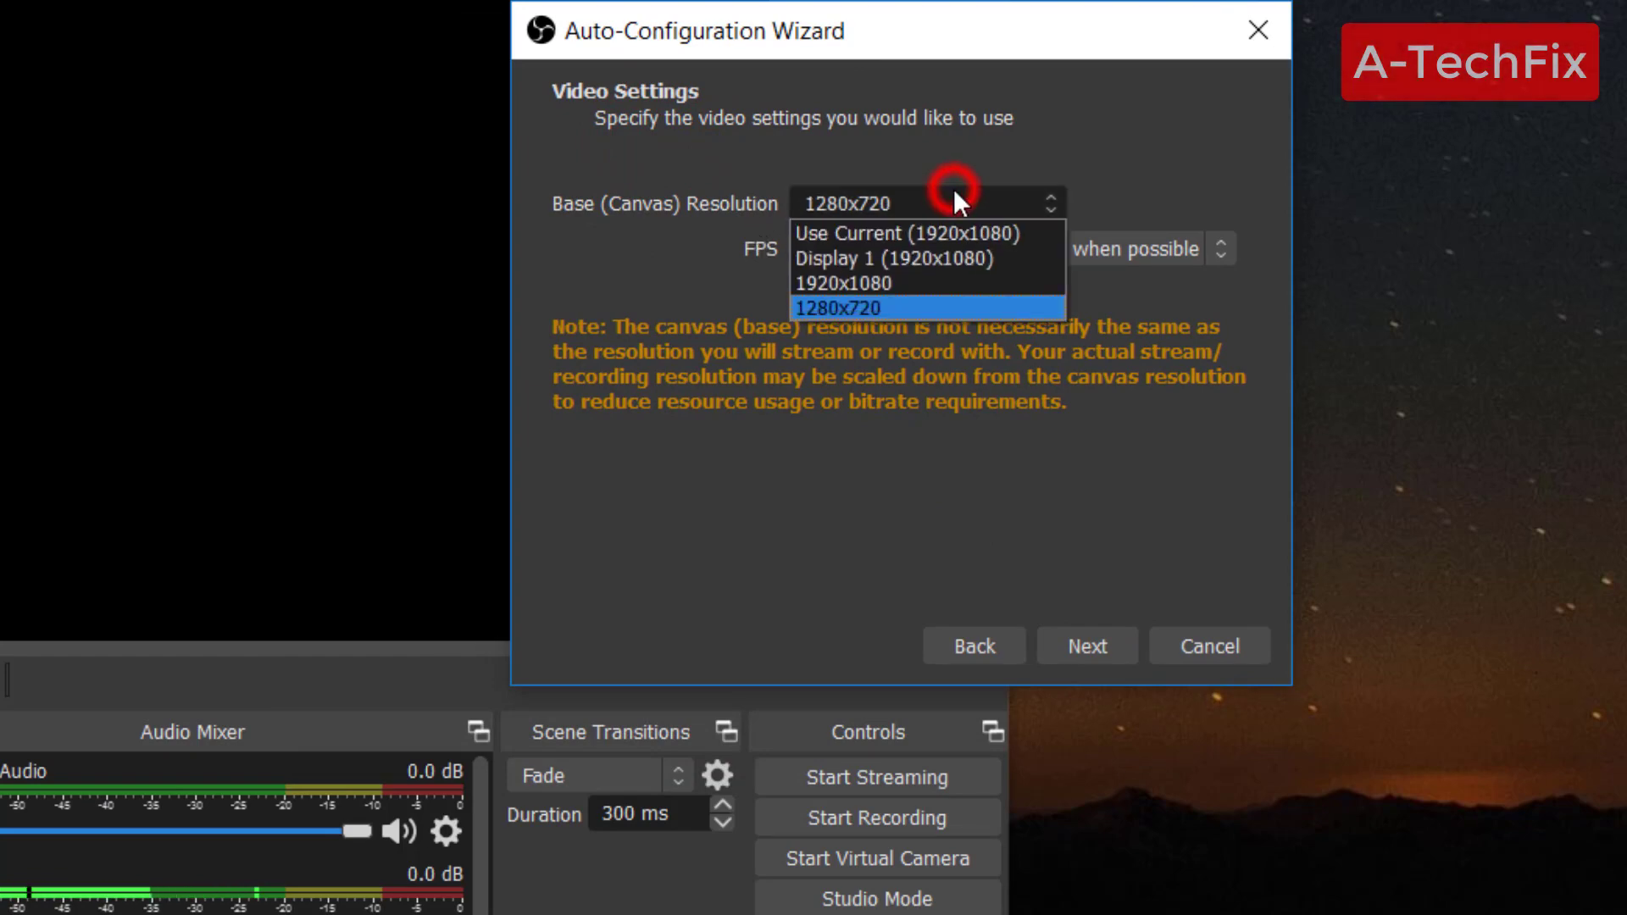
left_click(953, 189)
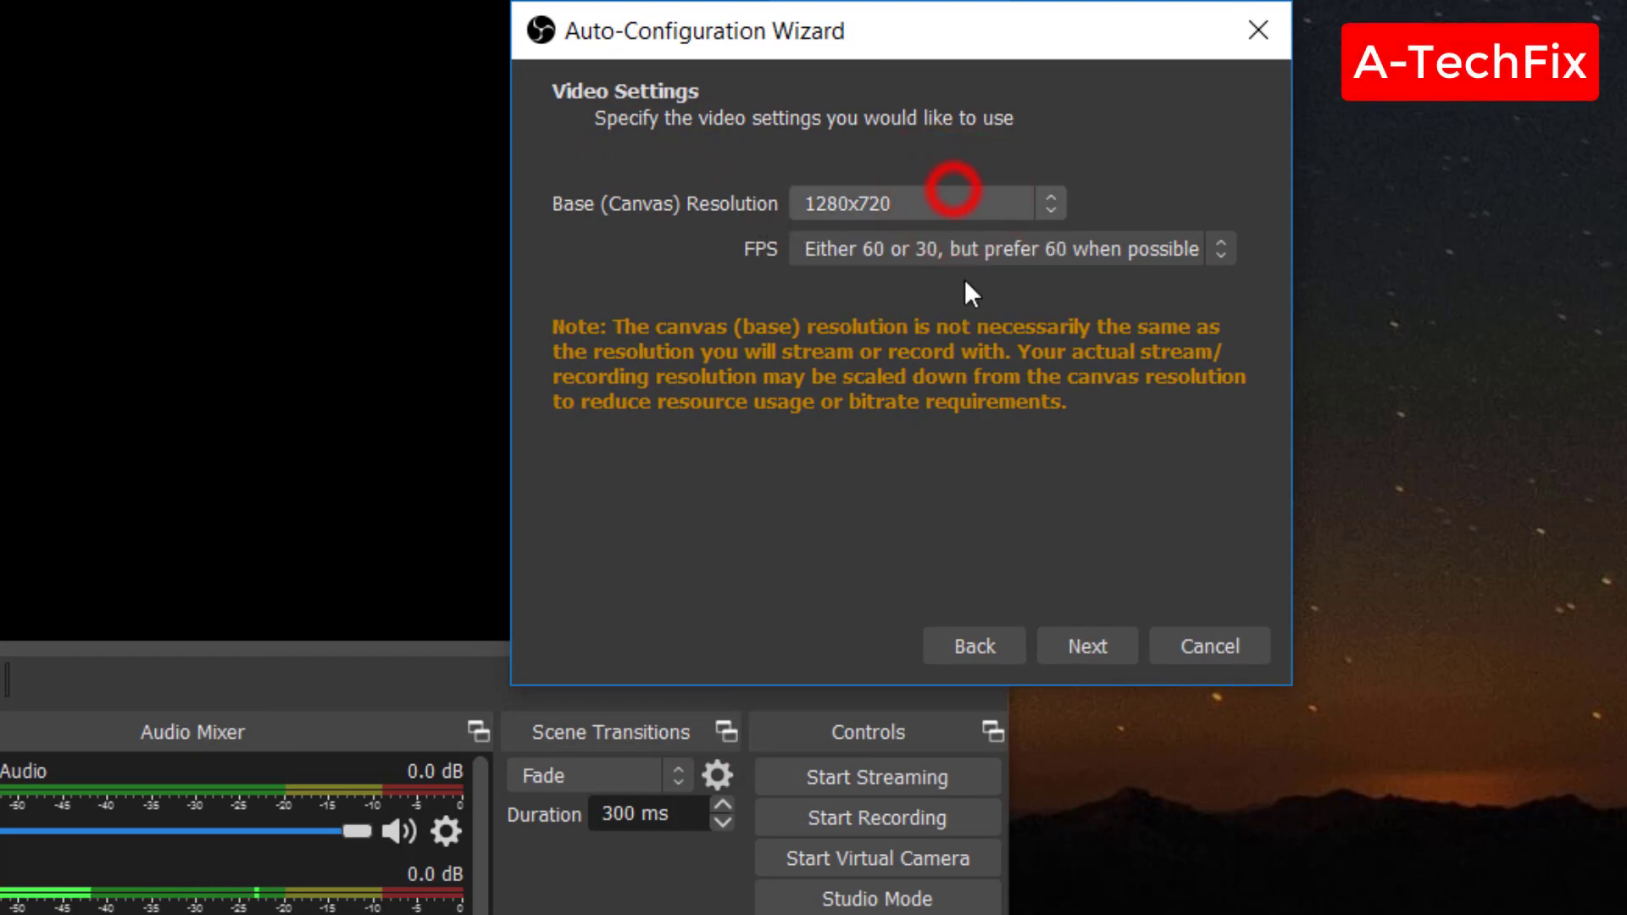
- Run the wizard tests to get x264, 1280x720 canvas, 853x480 output, 30 FPS recommendations
left_click(1106, 643)
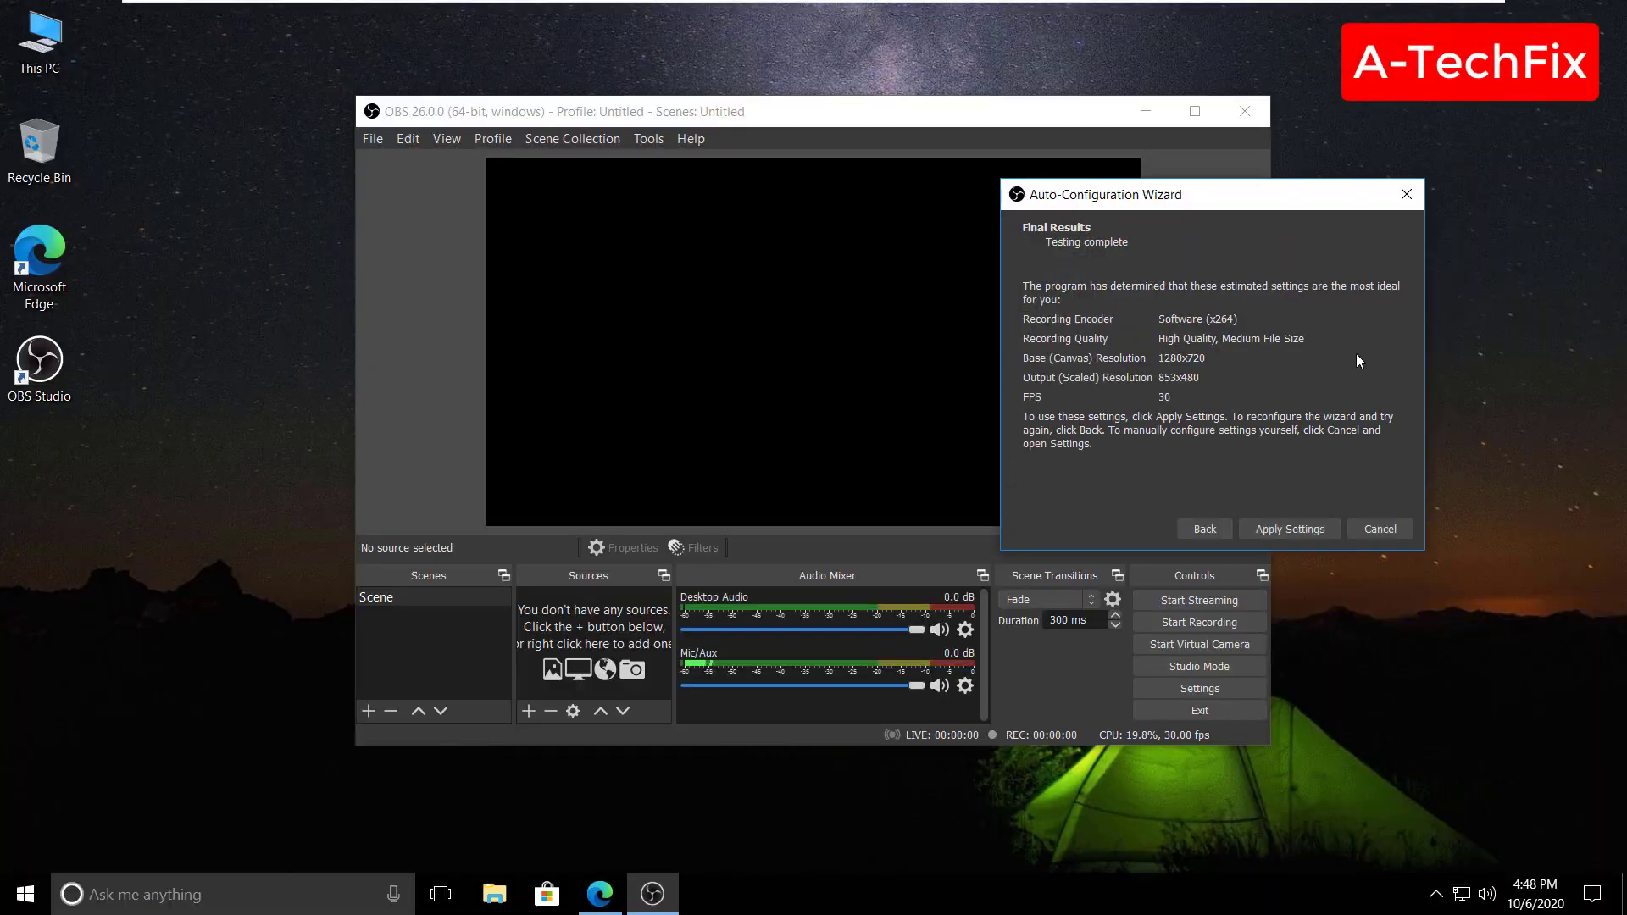
- Apply the wizard's recommendations, maximize OBS, and open Settings, checking Output (2500 Kbps x264)
left_click(1284, 530)
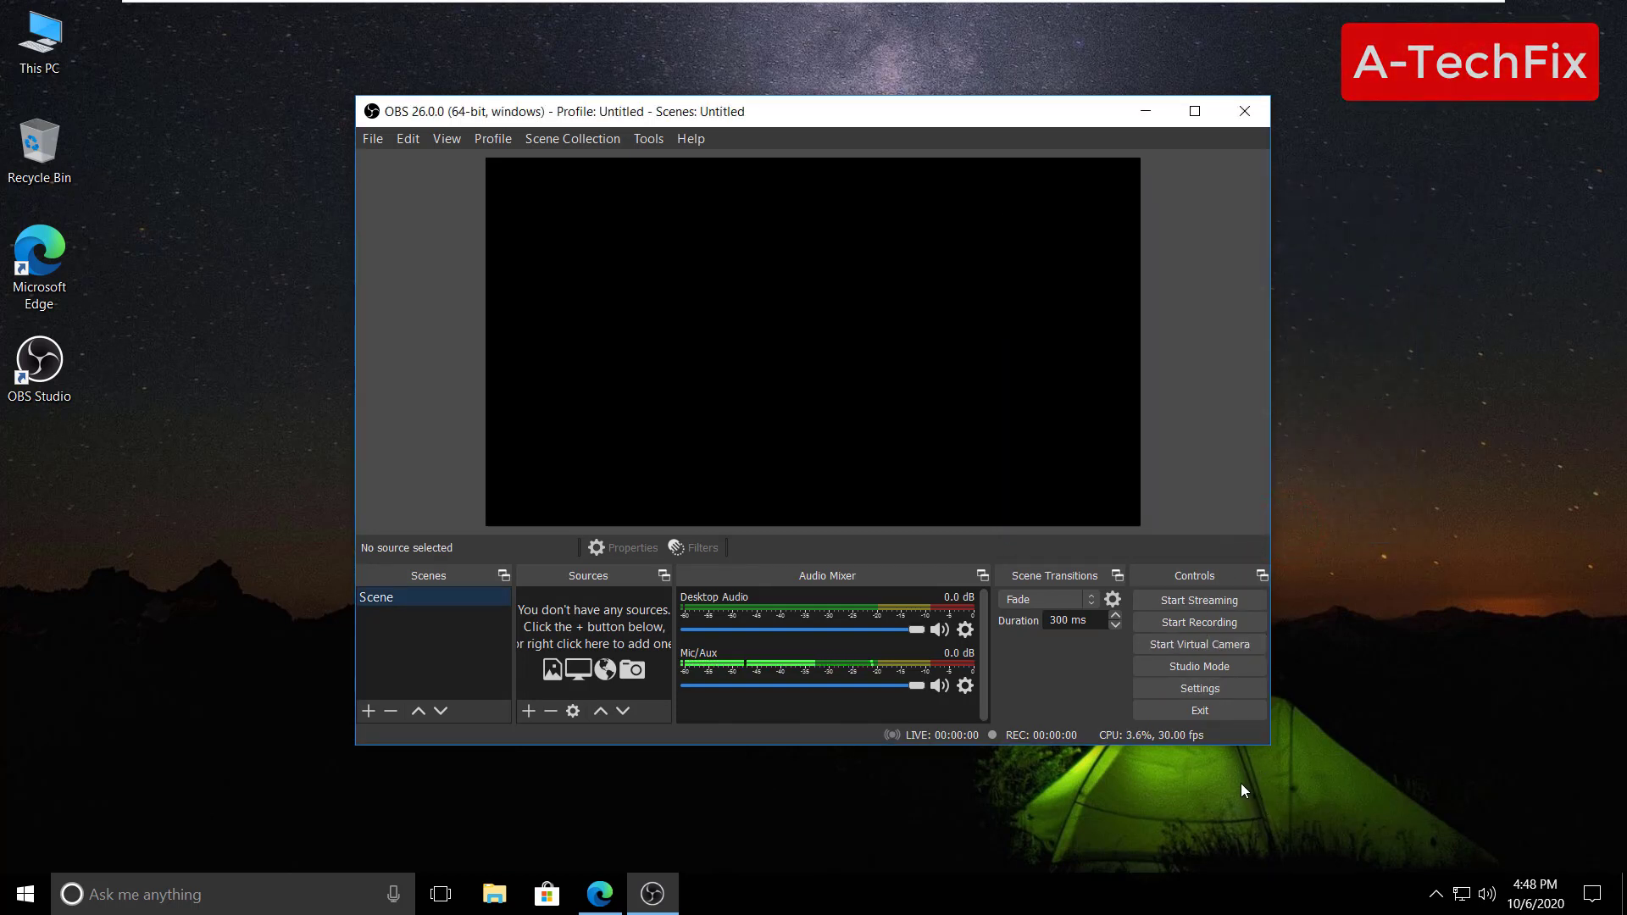
left_click(1203, 113)
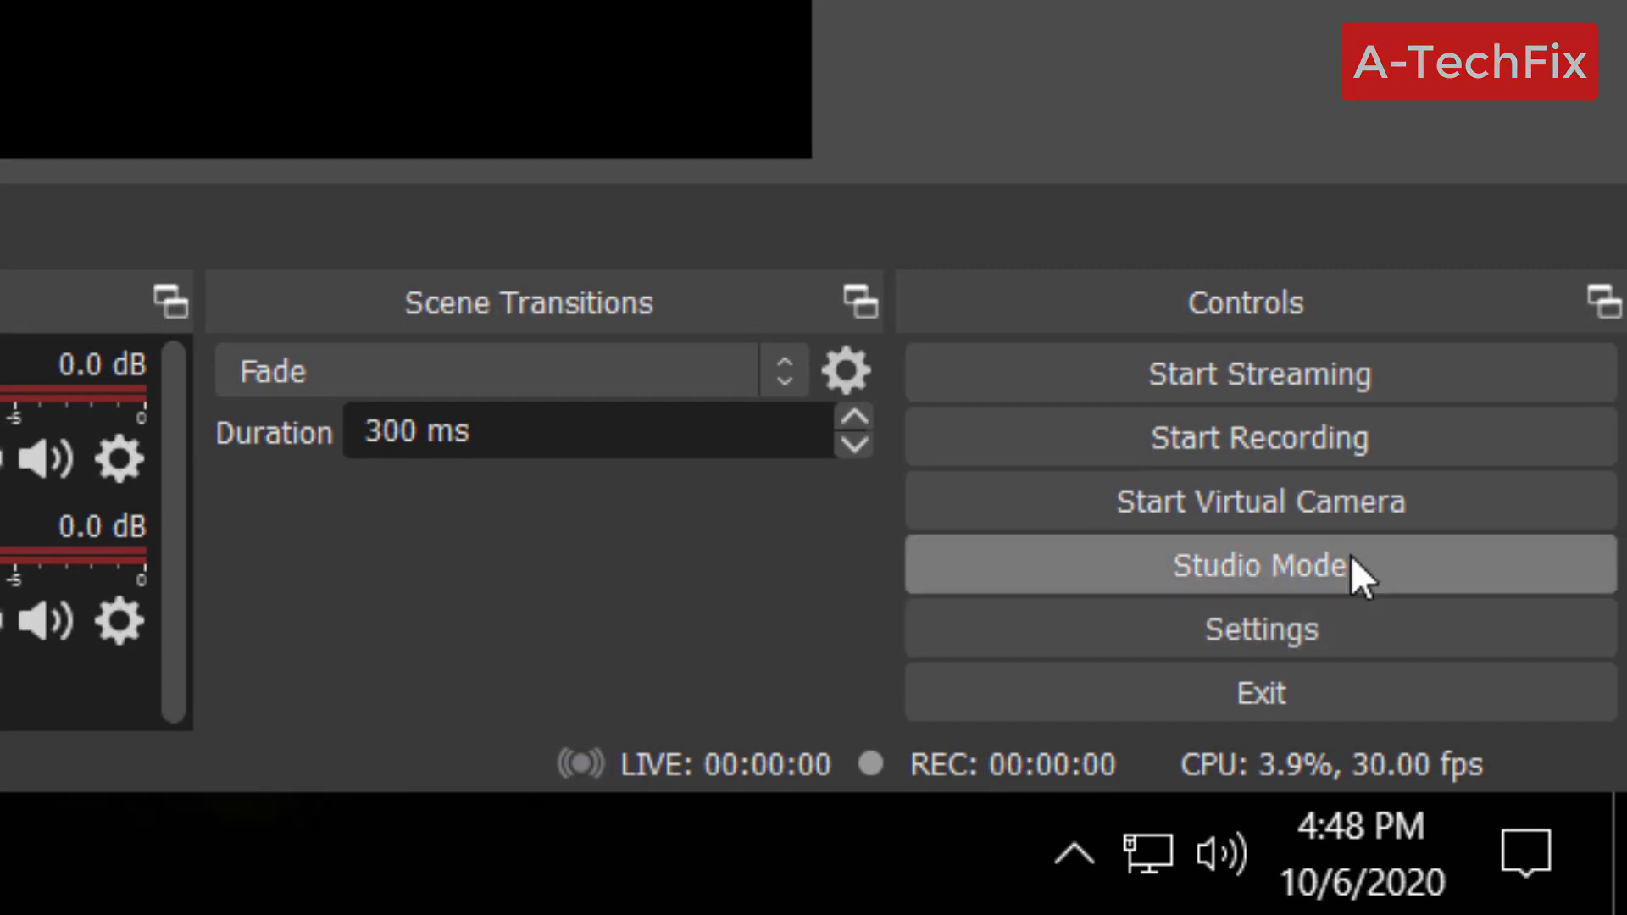
left_click(1409, 616)
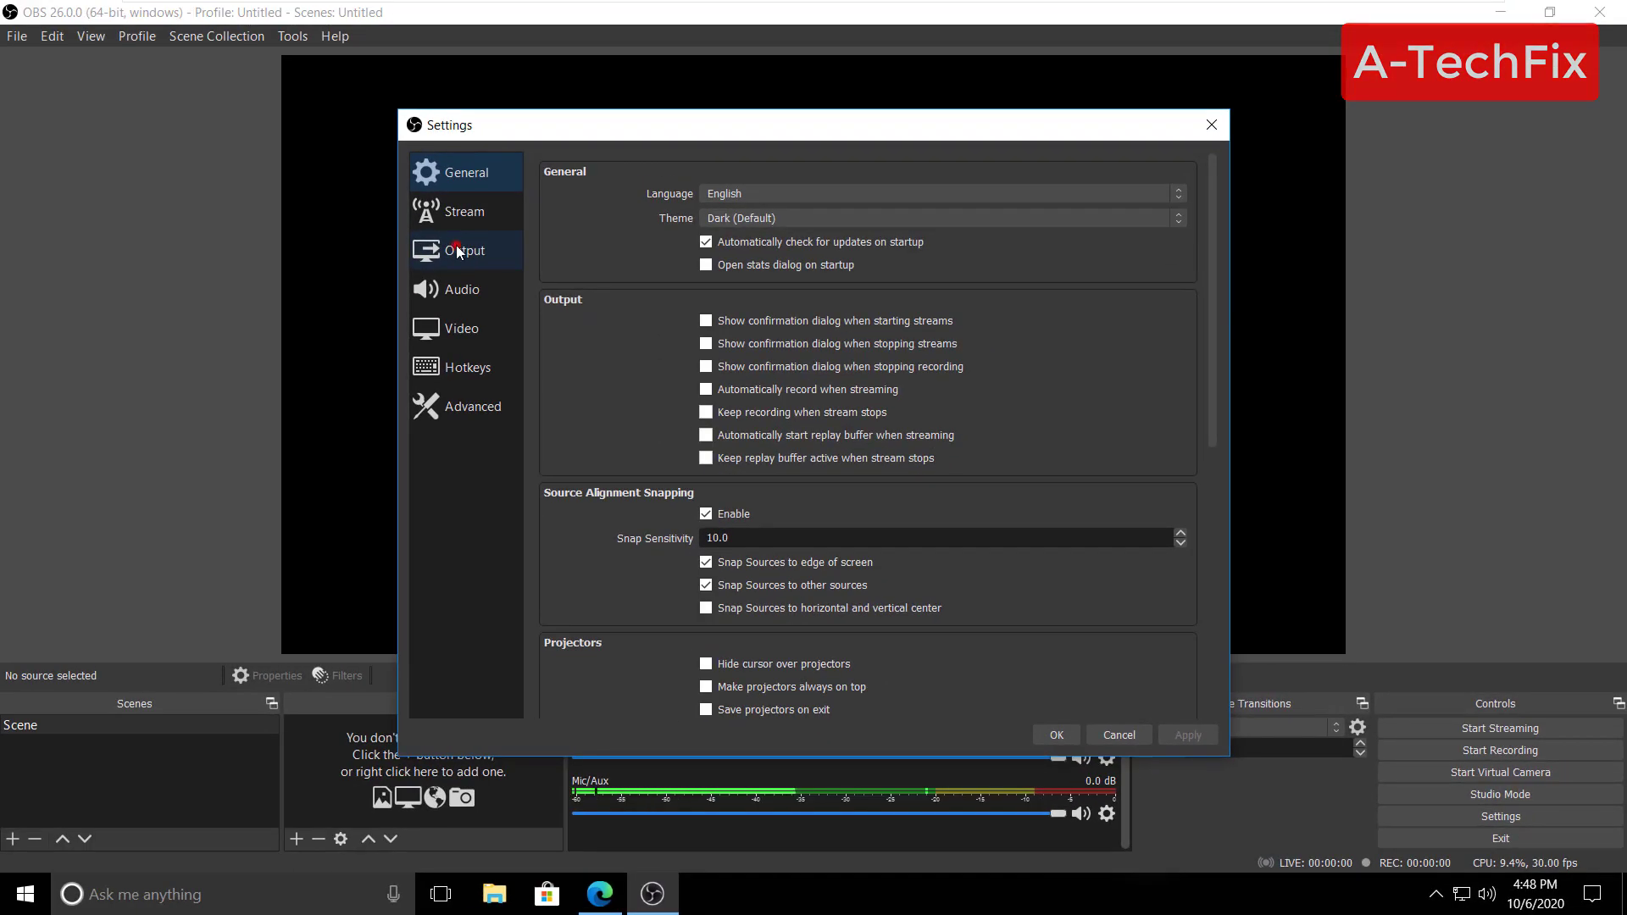
left_click(429, 240)
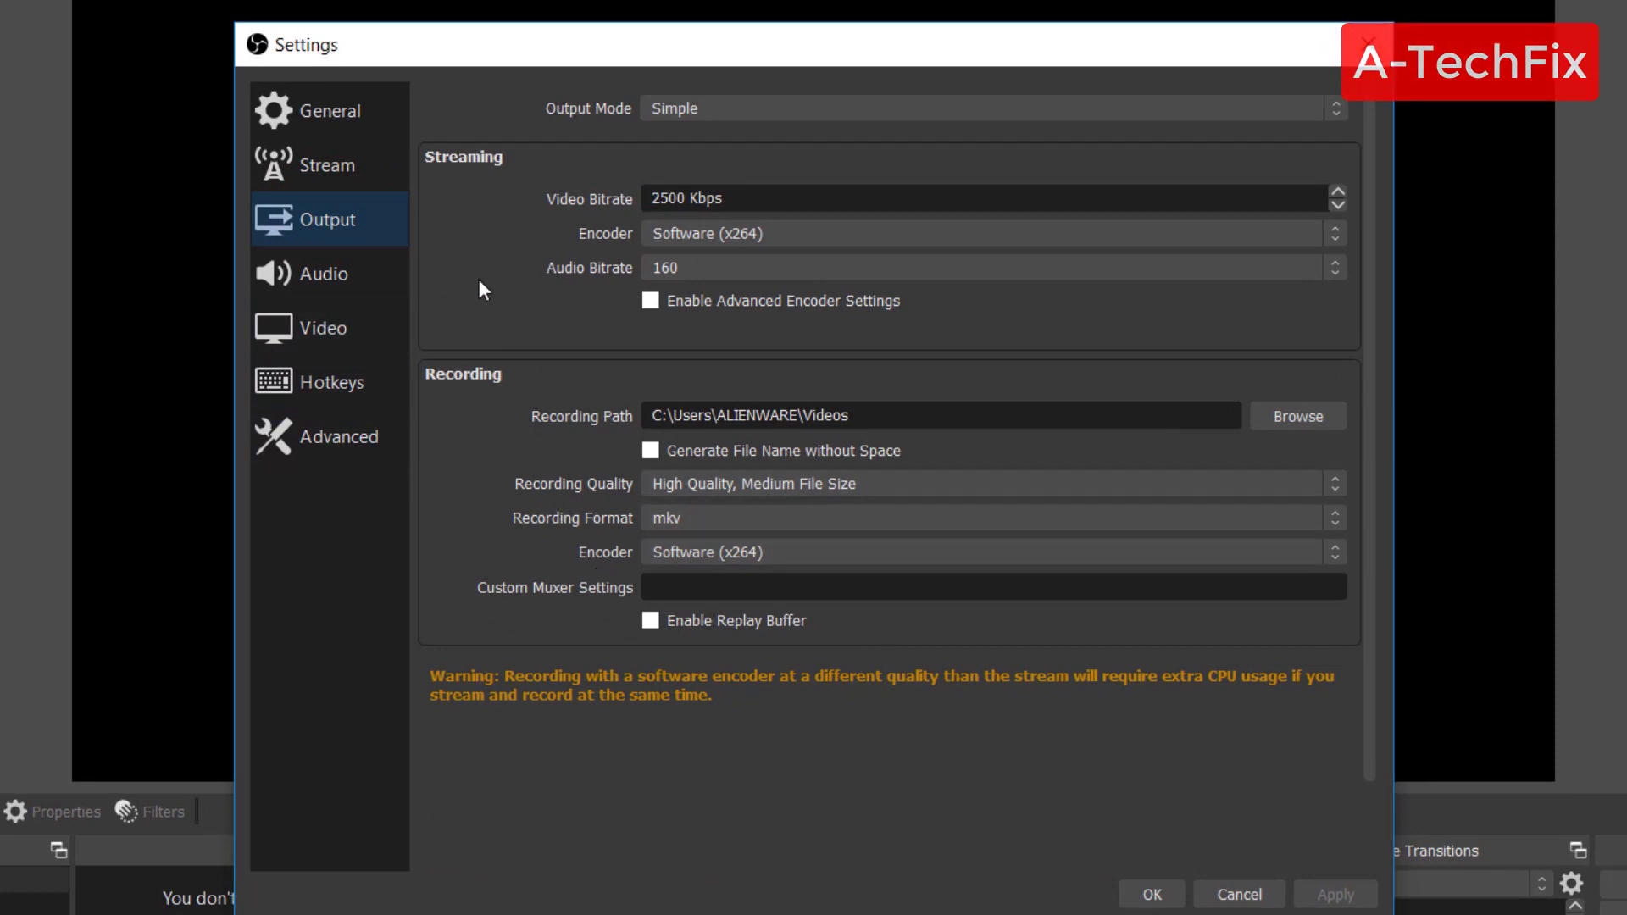
left_click(338, 332)
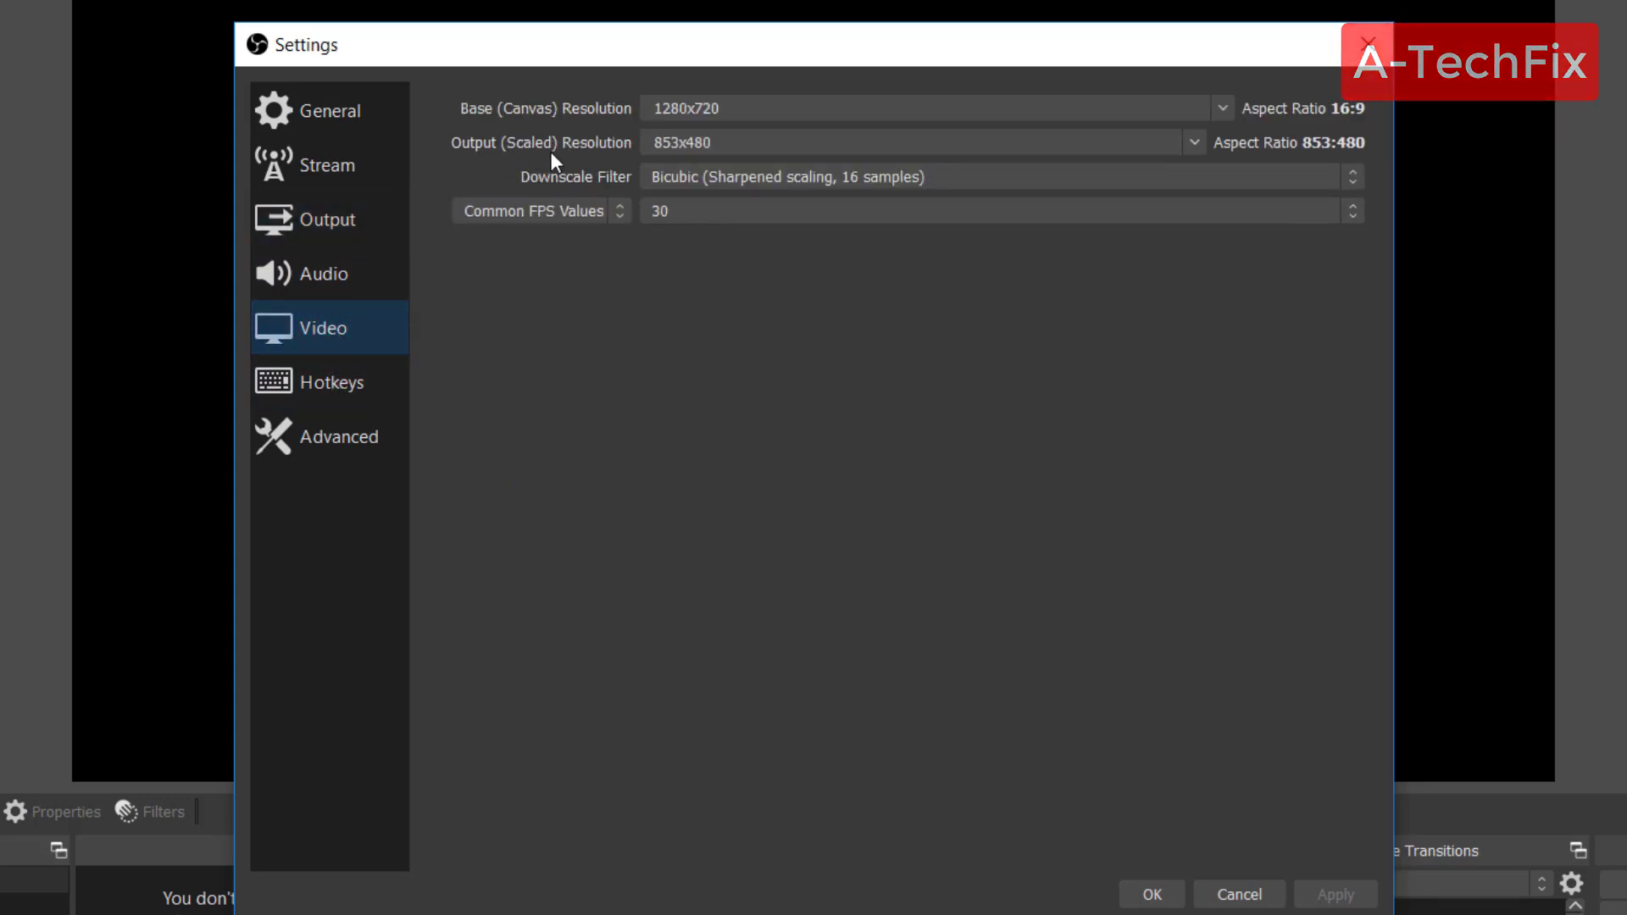
- Set Output (Scaled) Resolution to 1280x720 and Common FPS Values to 60, then apply
left_click(948, 140)
left_click(1200, 142)
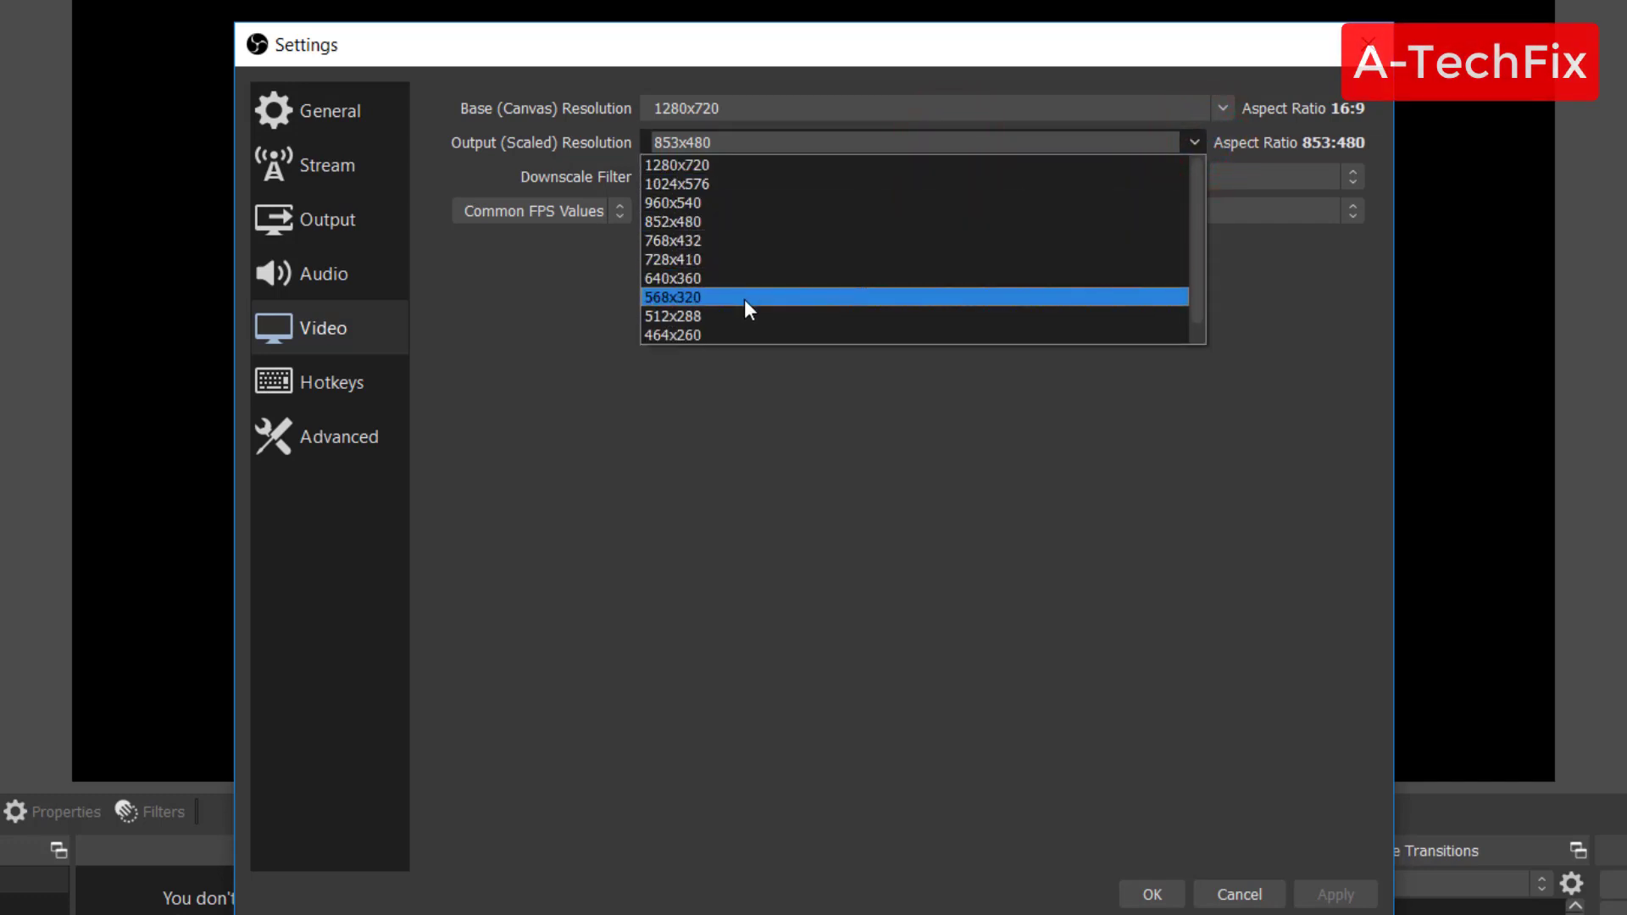
left_click(738, 165)
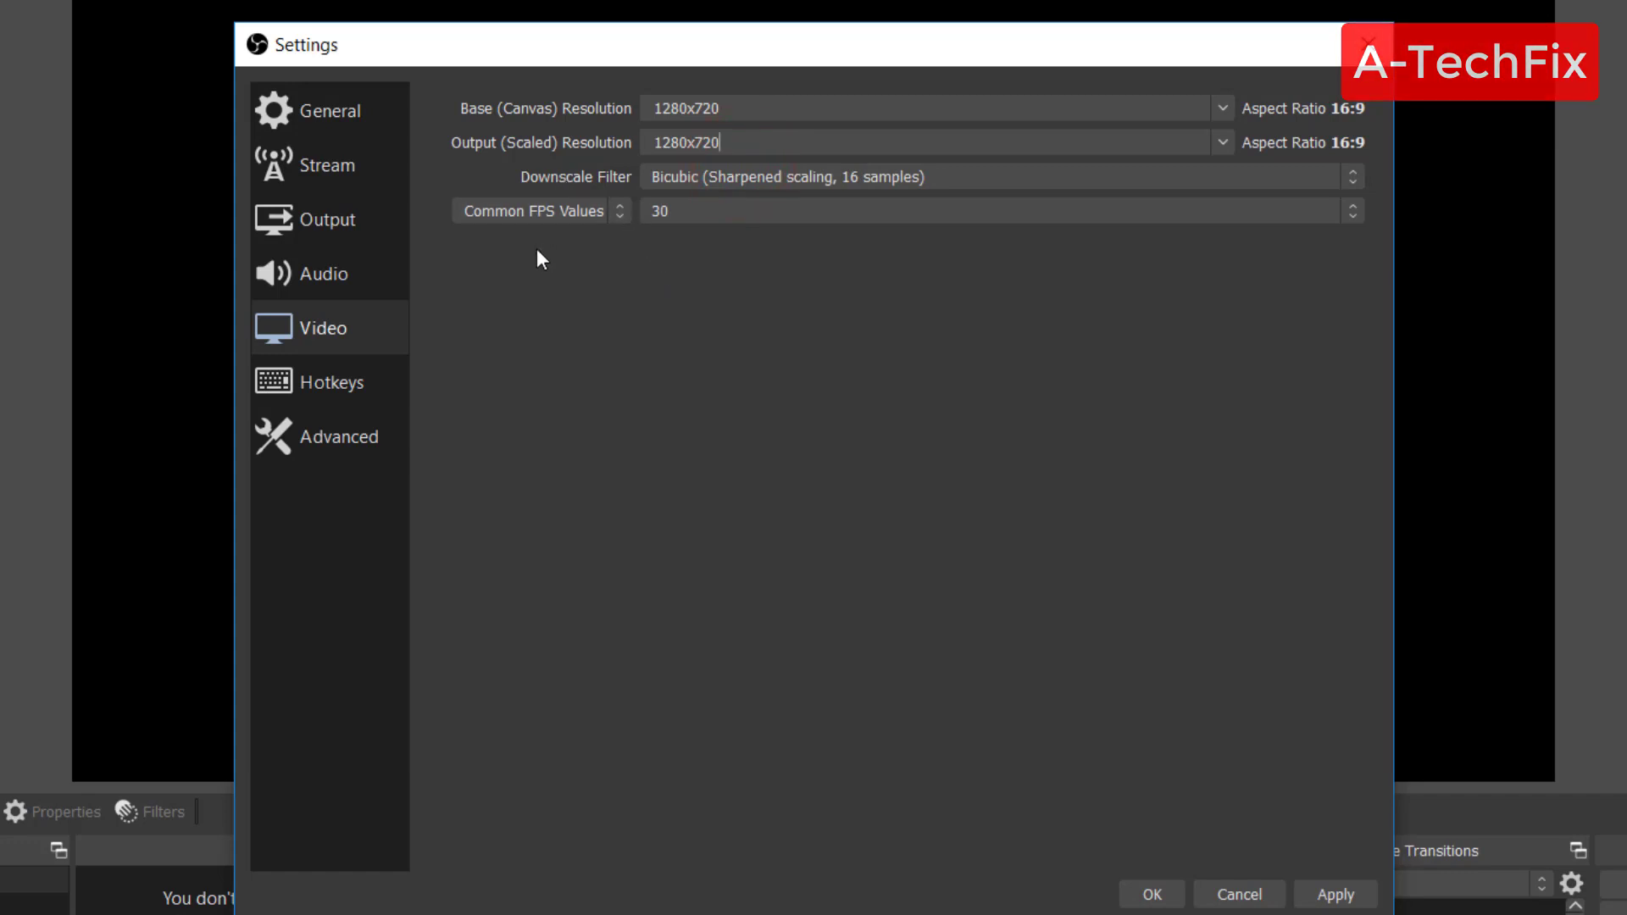
left_click(720, 210)
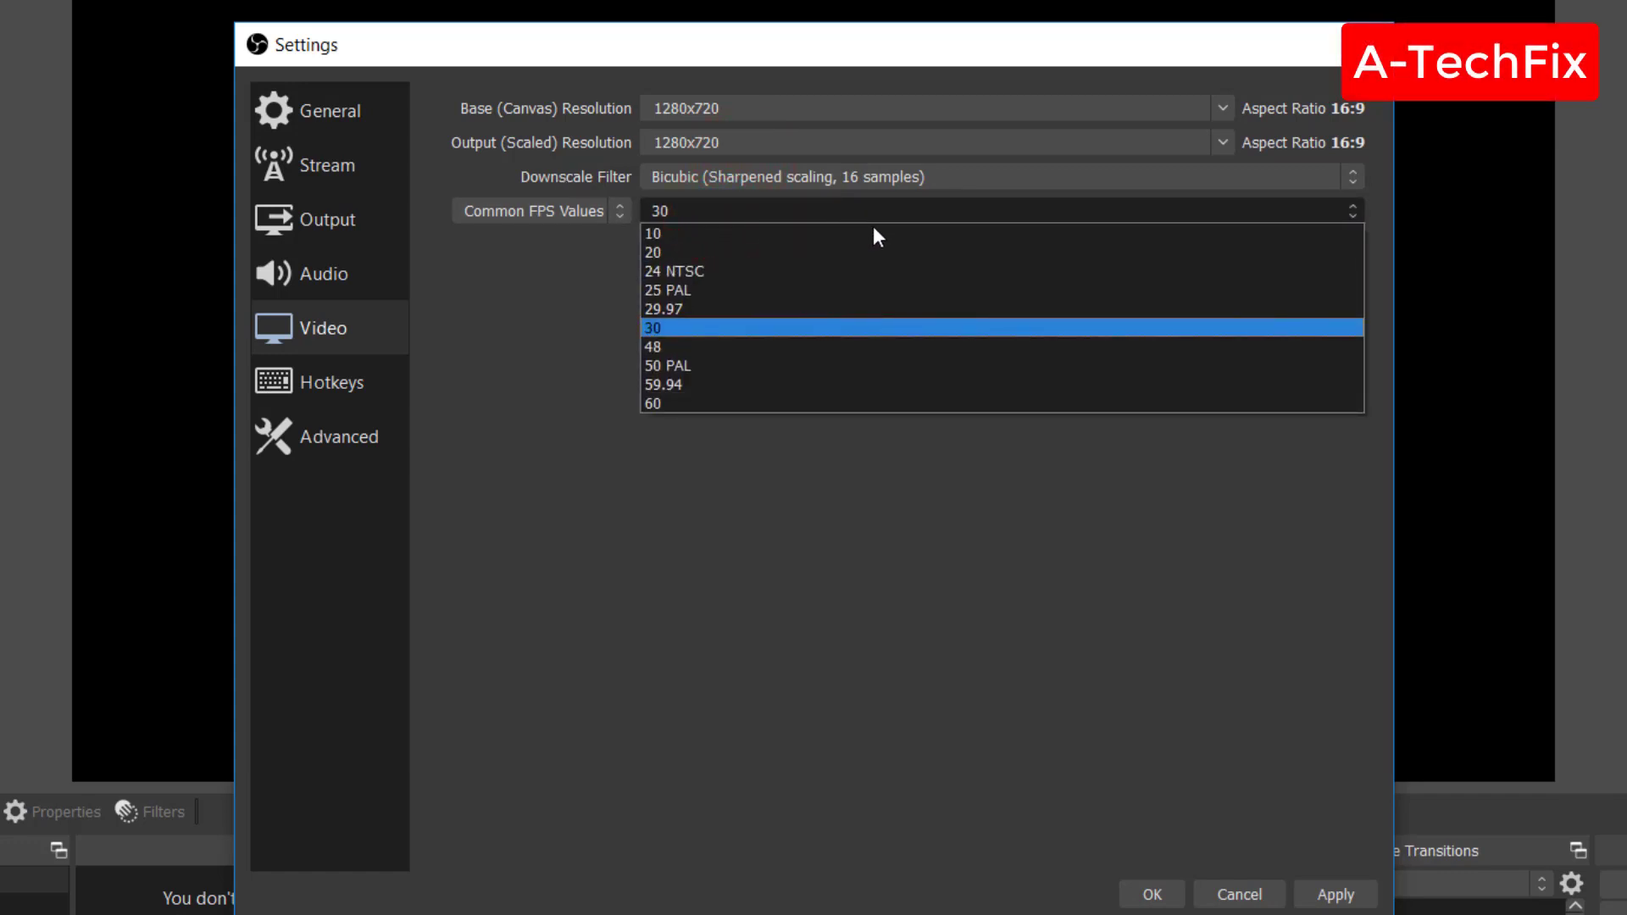
left_click(842, 404)
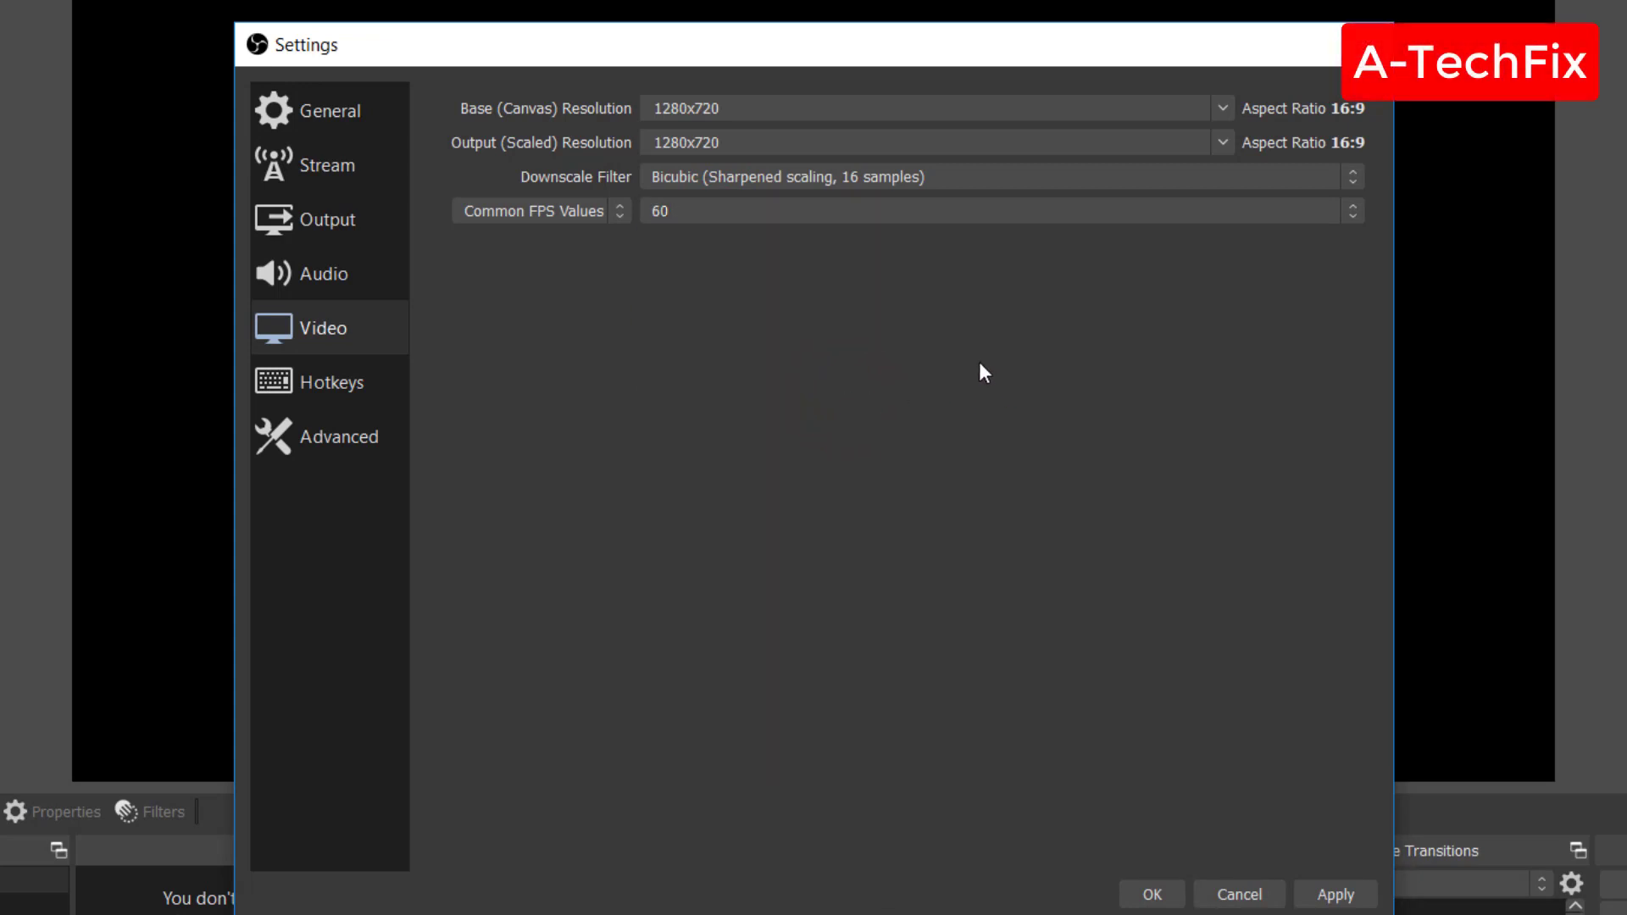
left_click(1348, 897)
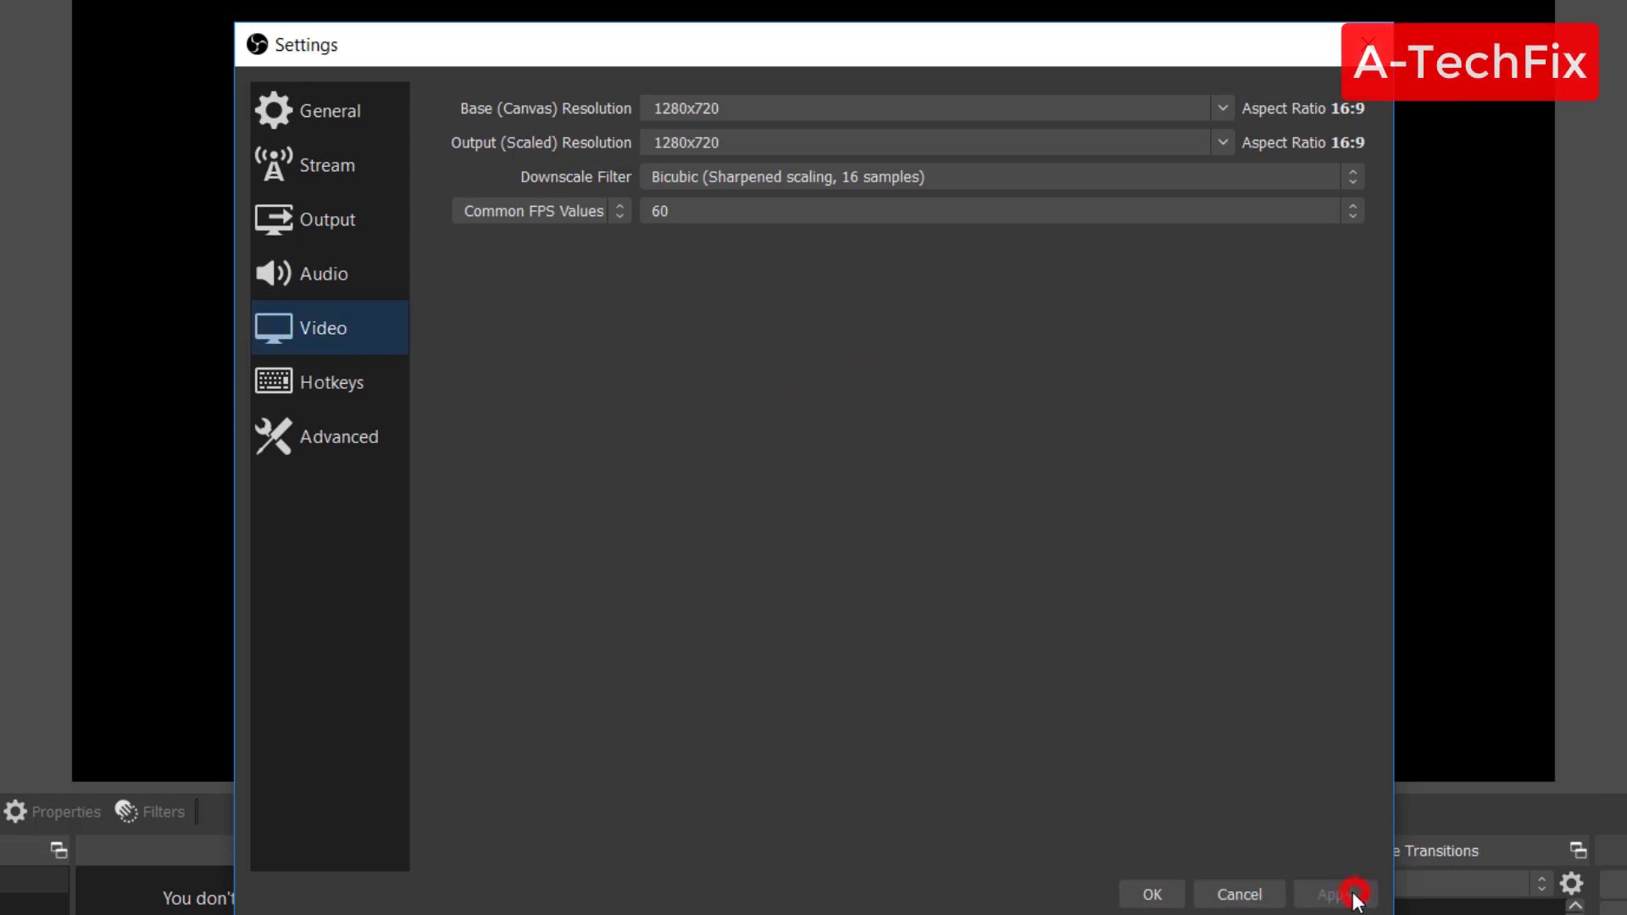
- Enable the Replay Buffer (20 sec, 512 MB) in Output settings, apply, and close Settings with OK
left_click(345, 218)
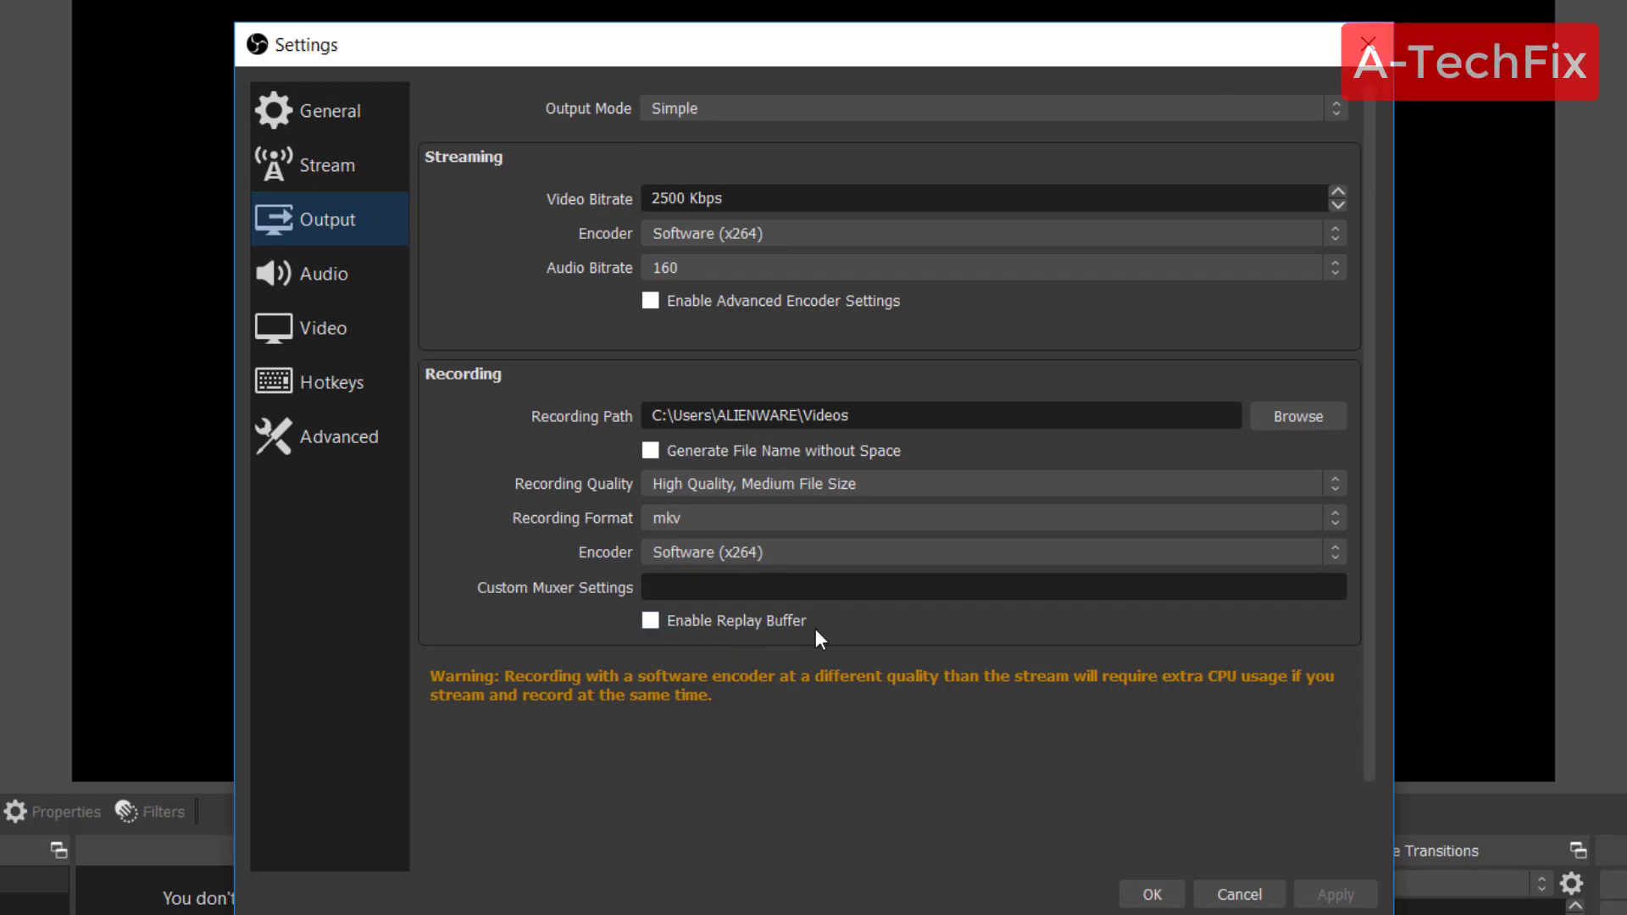
left_click(651, 621)
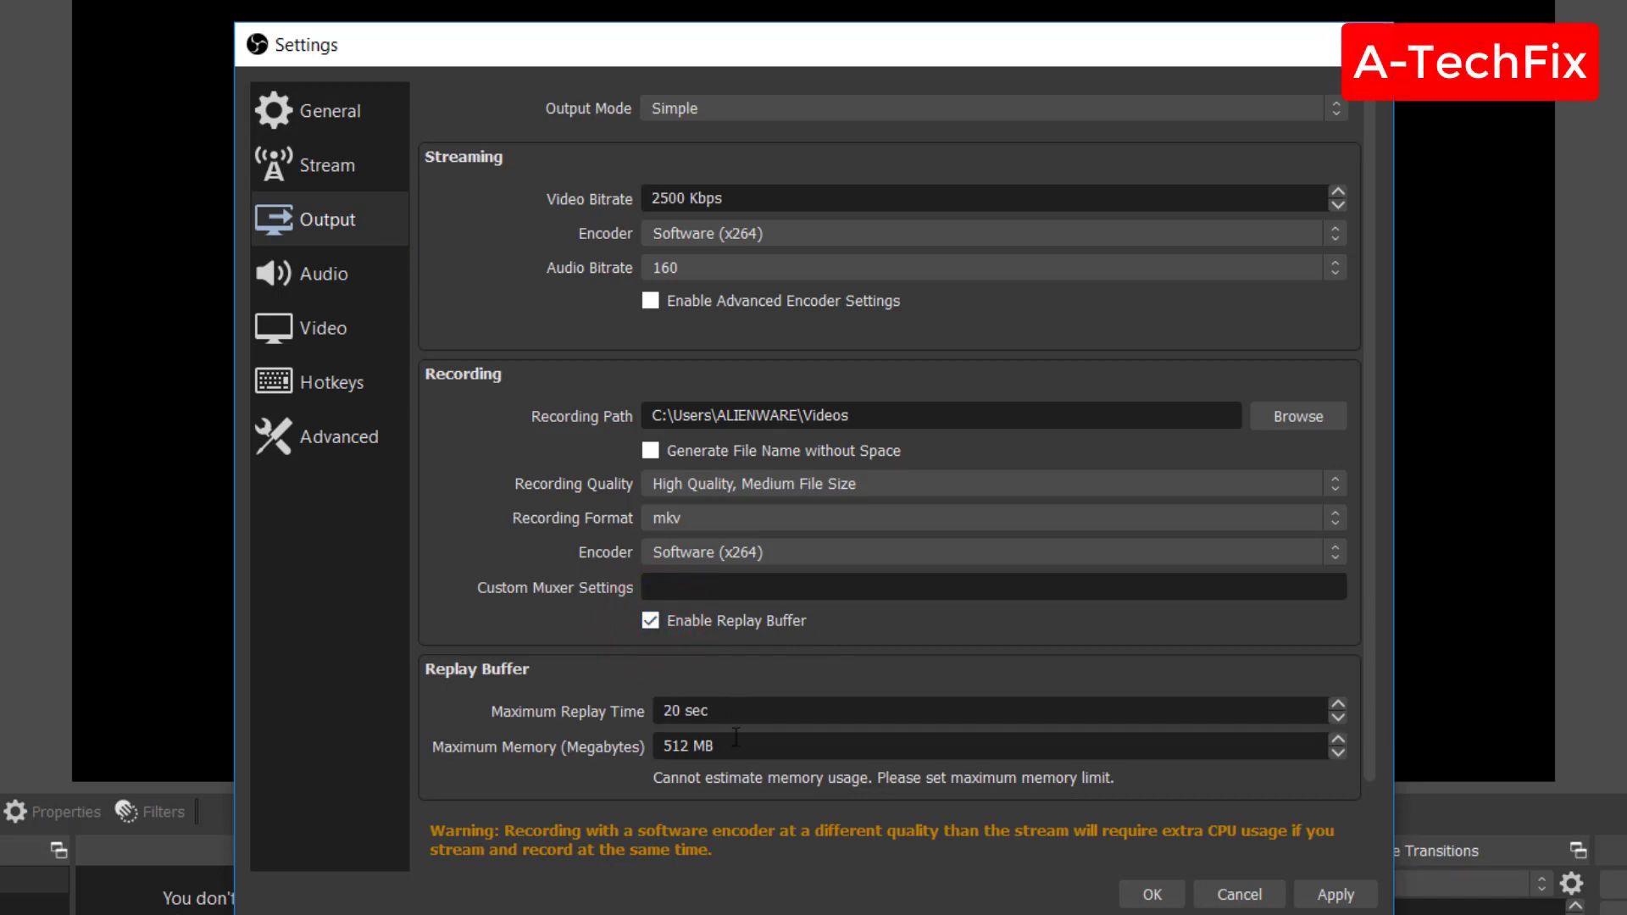
left_click(1329, 894)
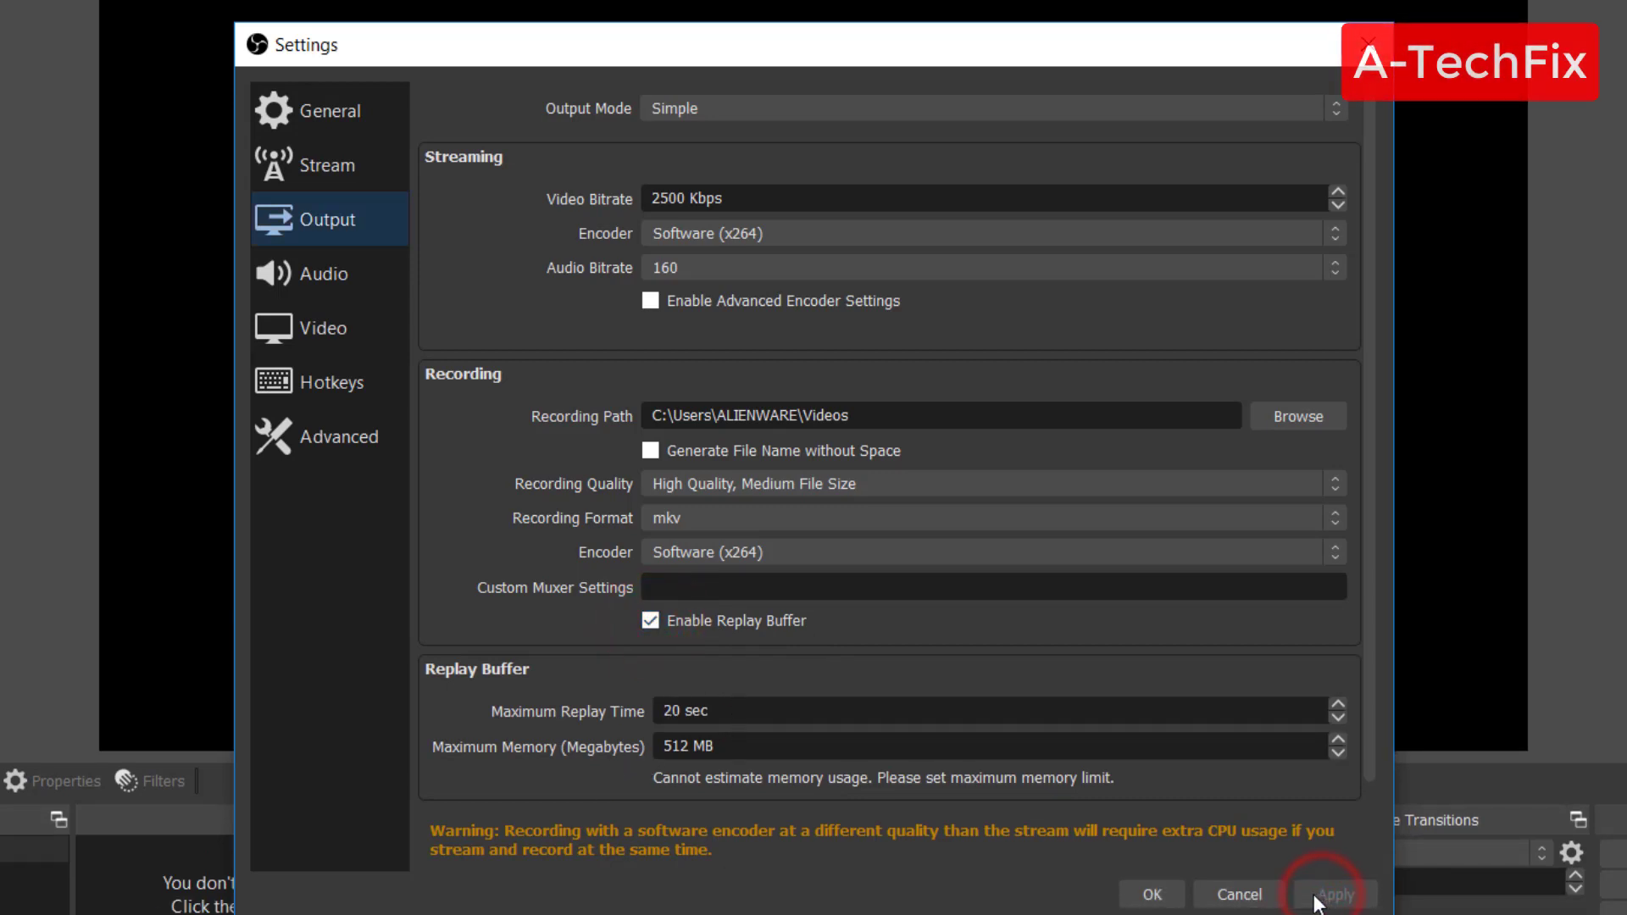
left_click_drag(647, 51, 668, 0)
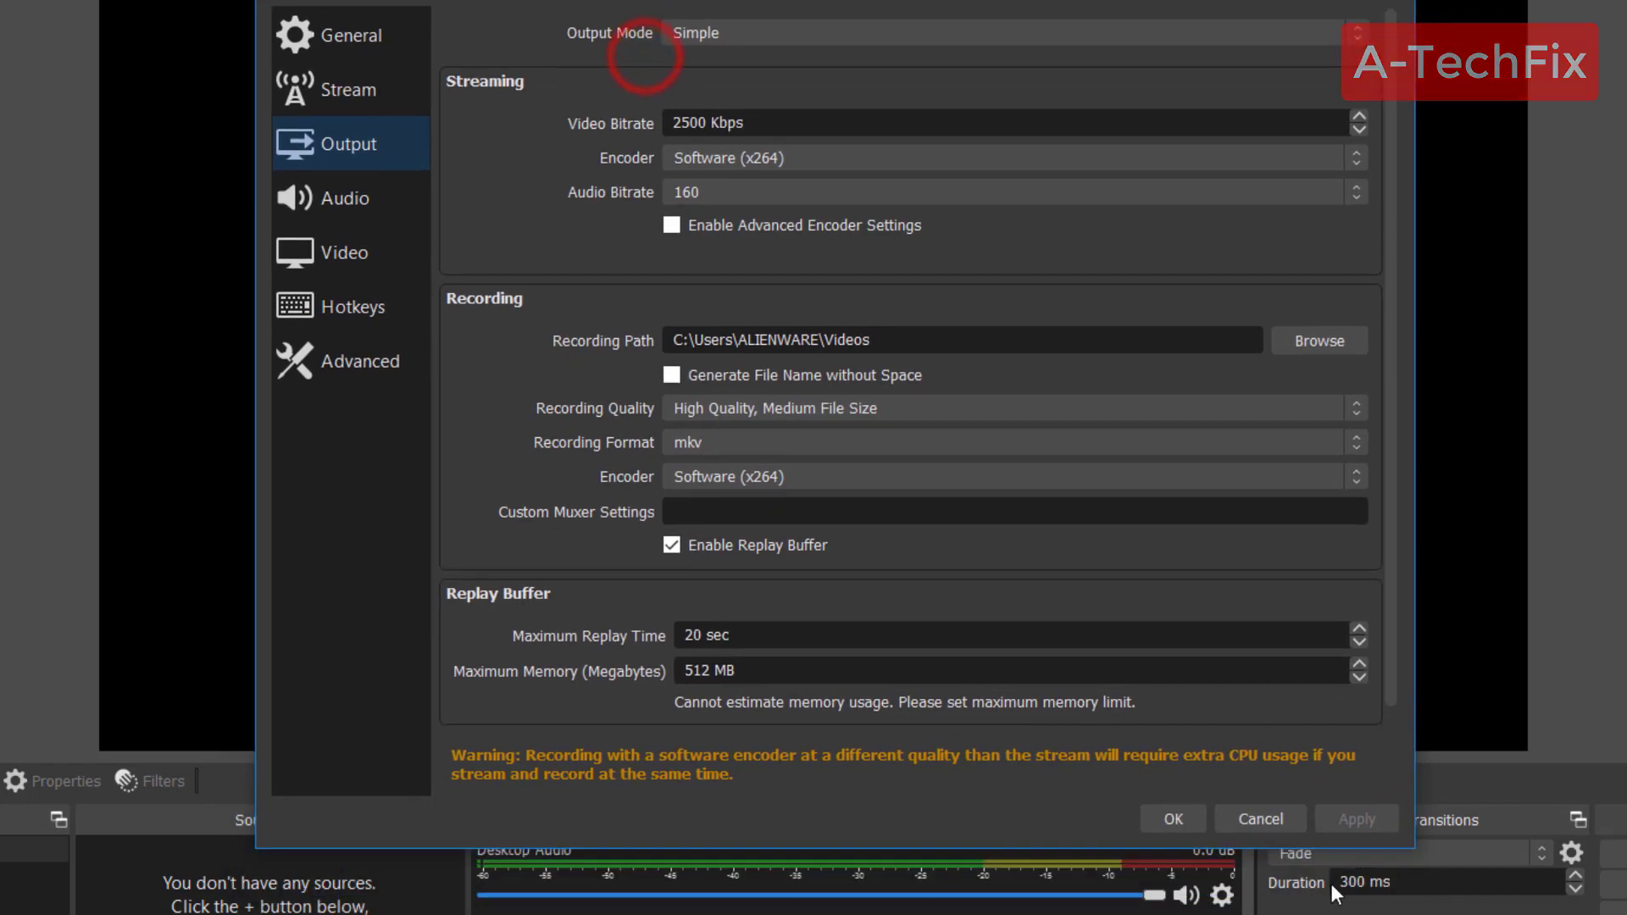
left_click(1187, 822)
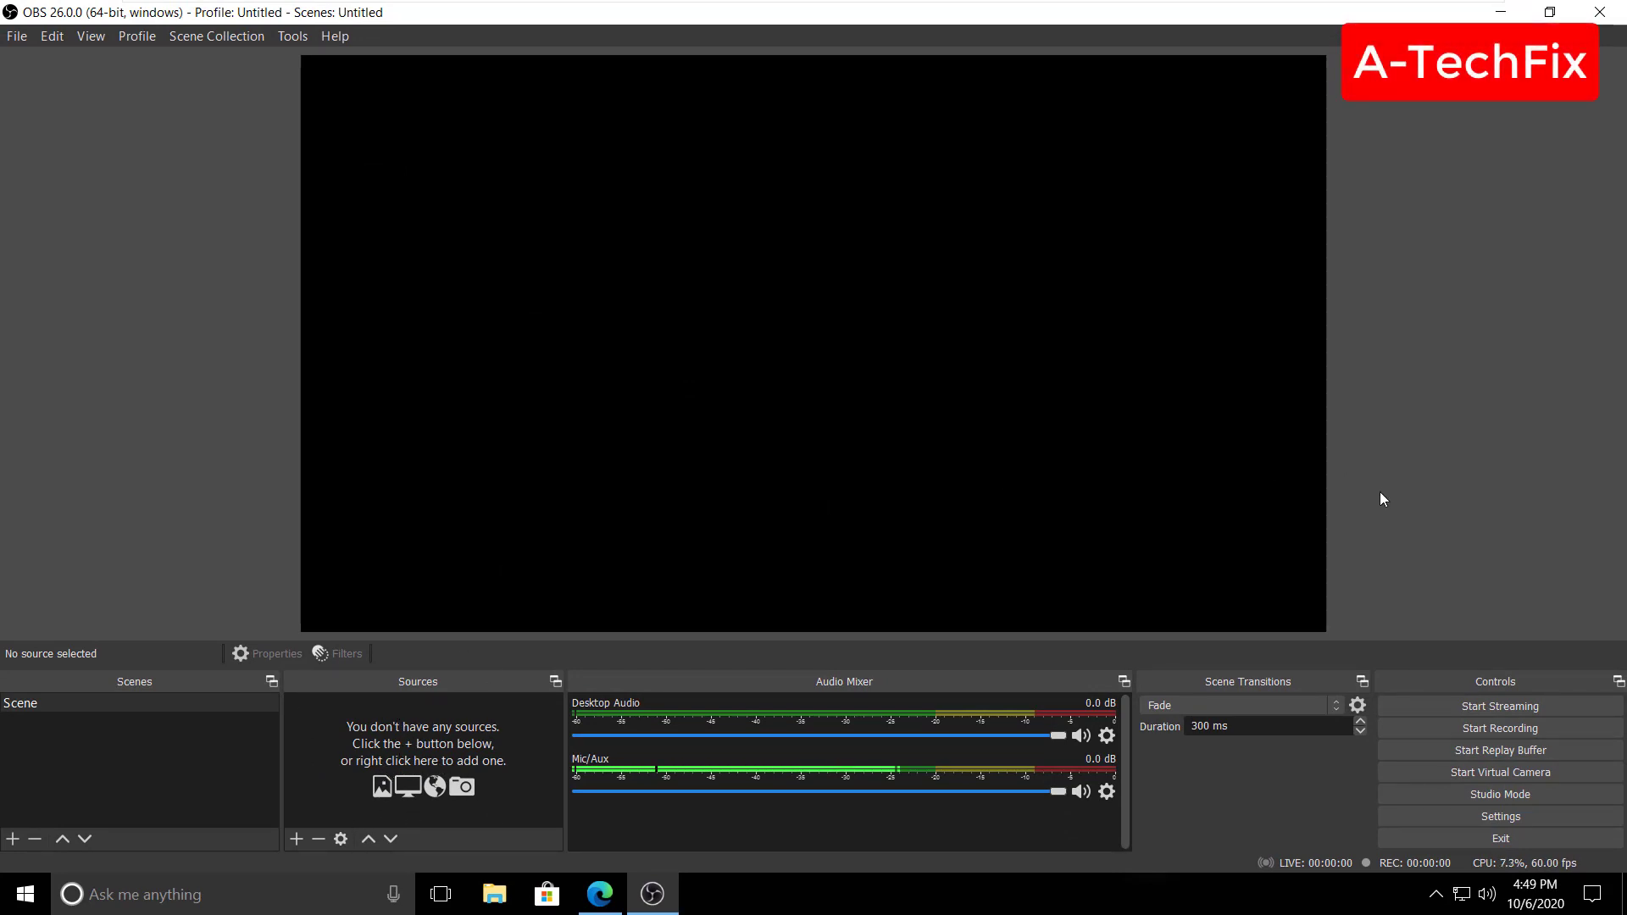
- Add a Game Capture source set to capture any fullscreen application, keeping default properties
left_click(297, 841)
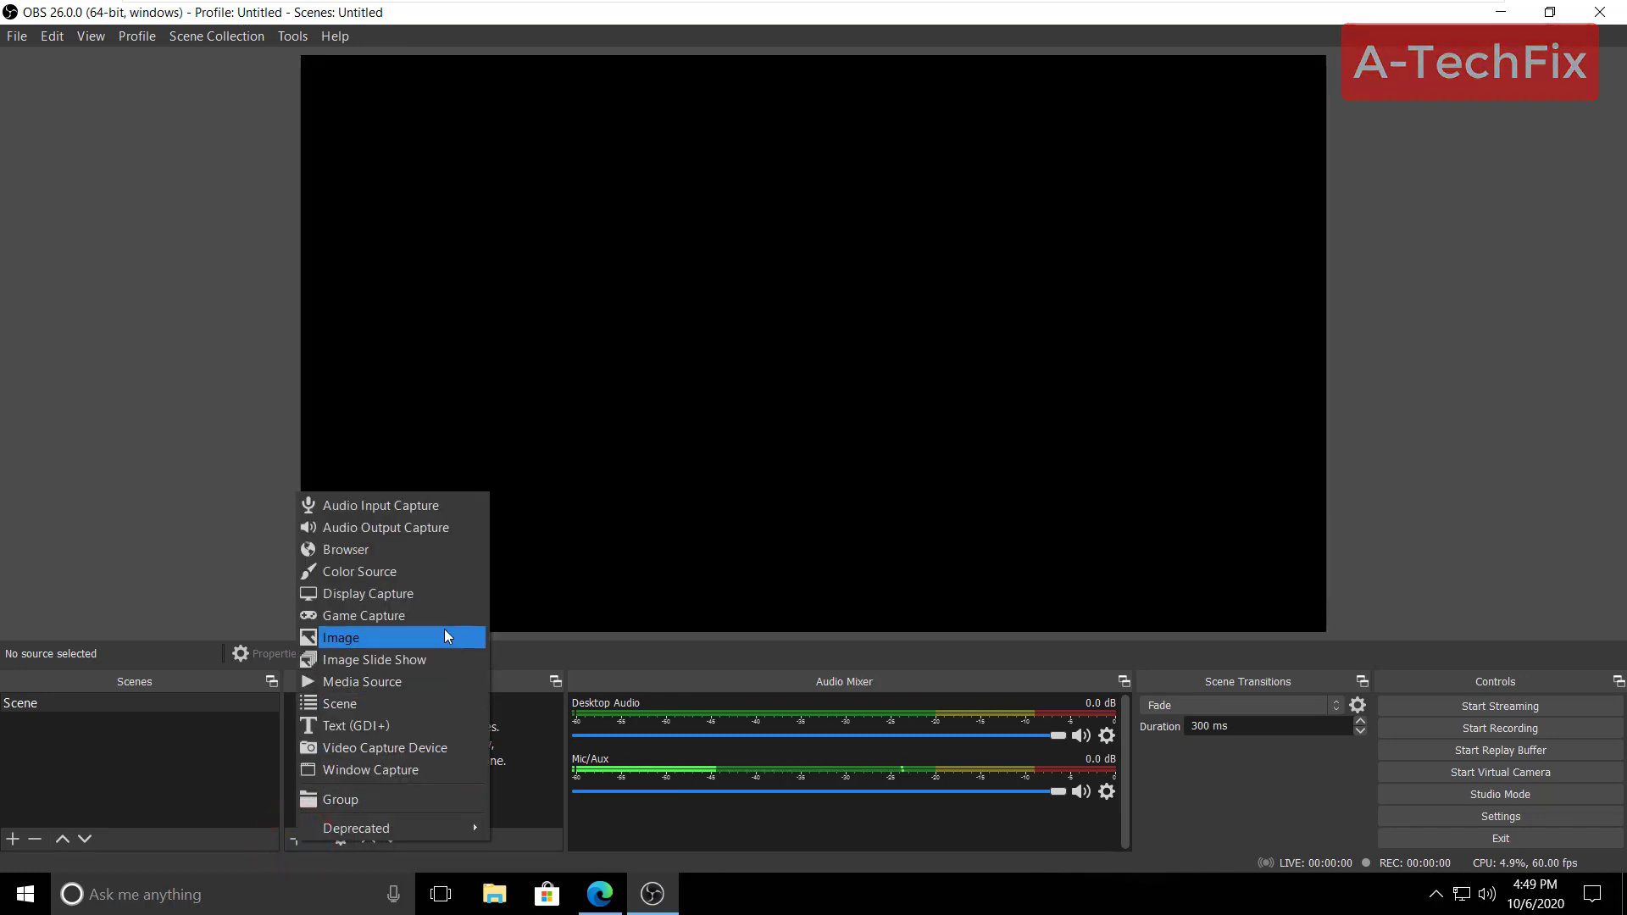
left_click(400, 615)
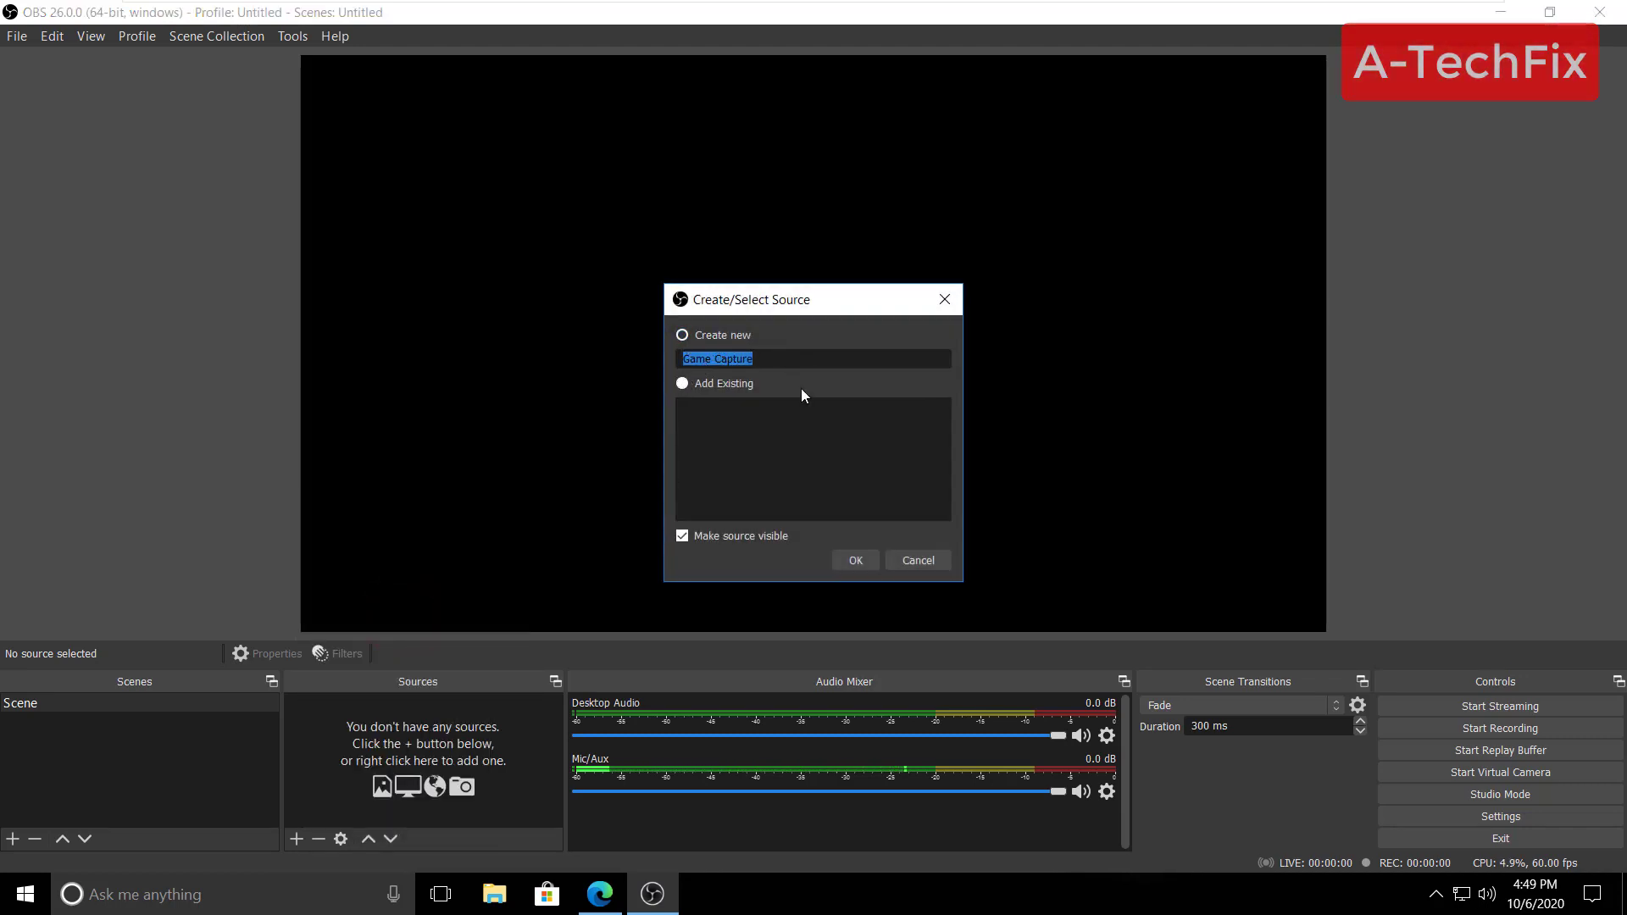
left_click(865, 560)
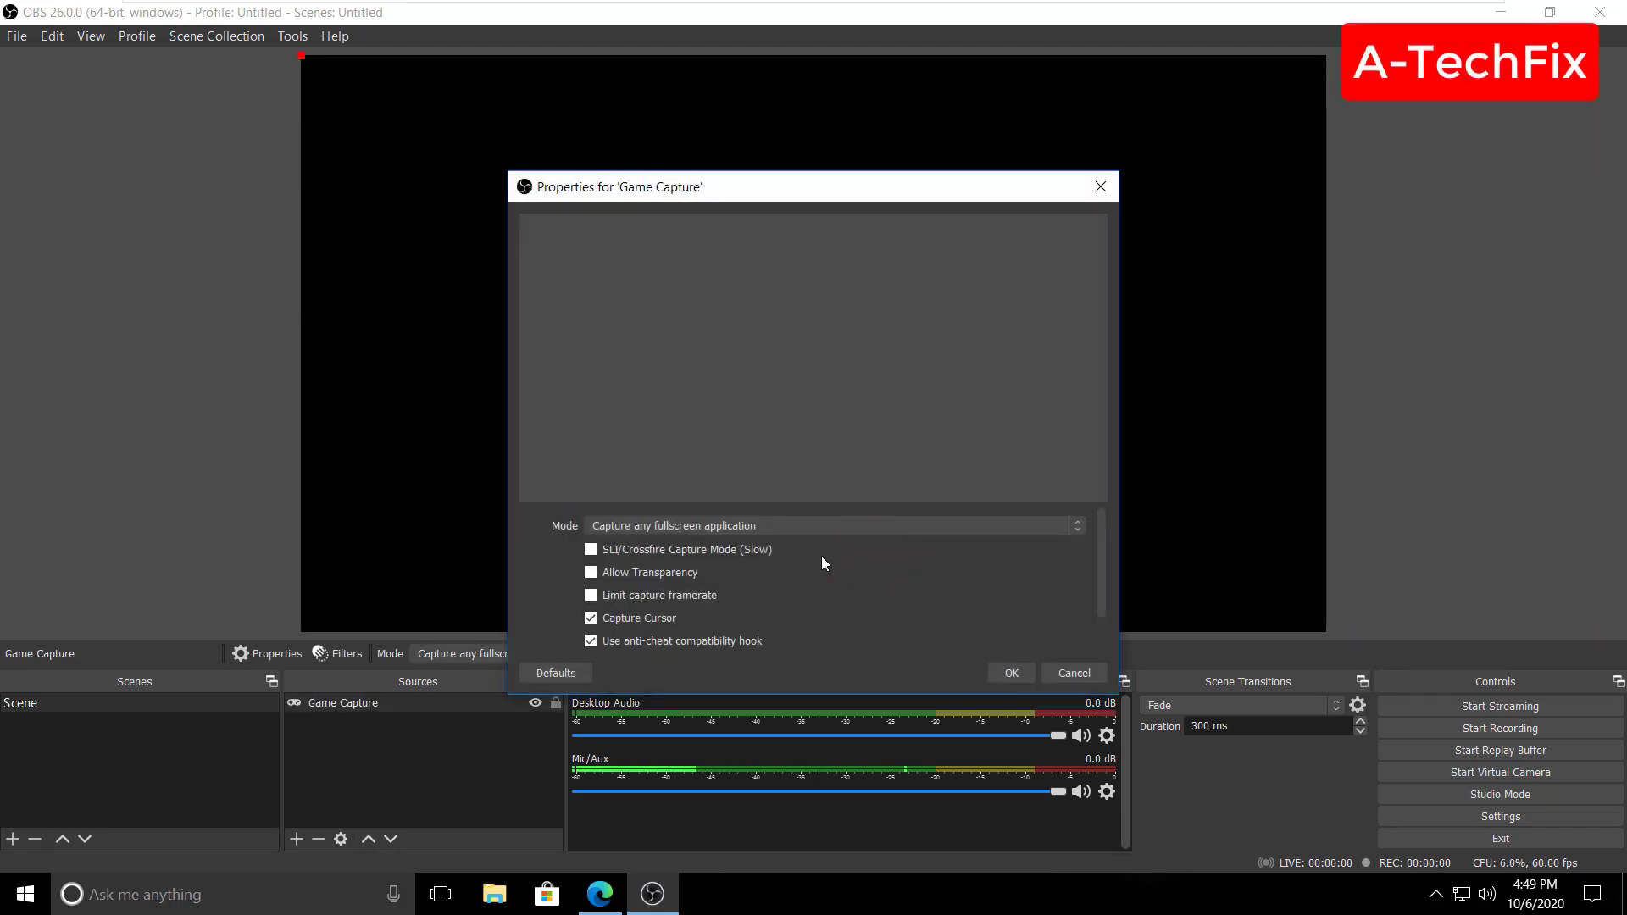
left_click(1012, 673)
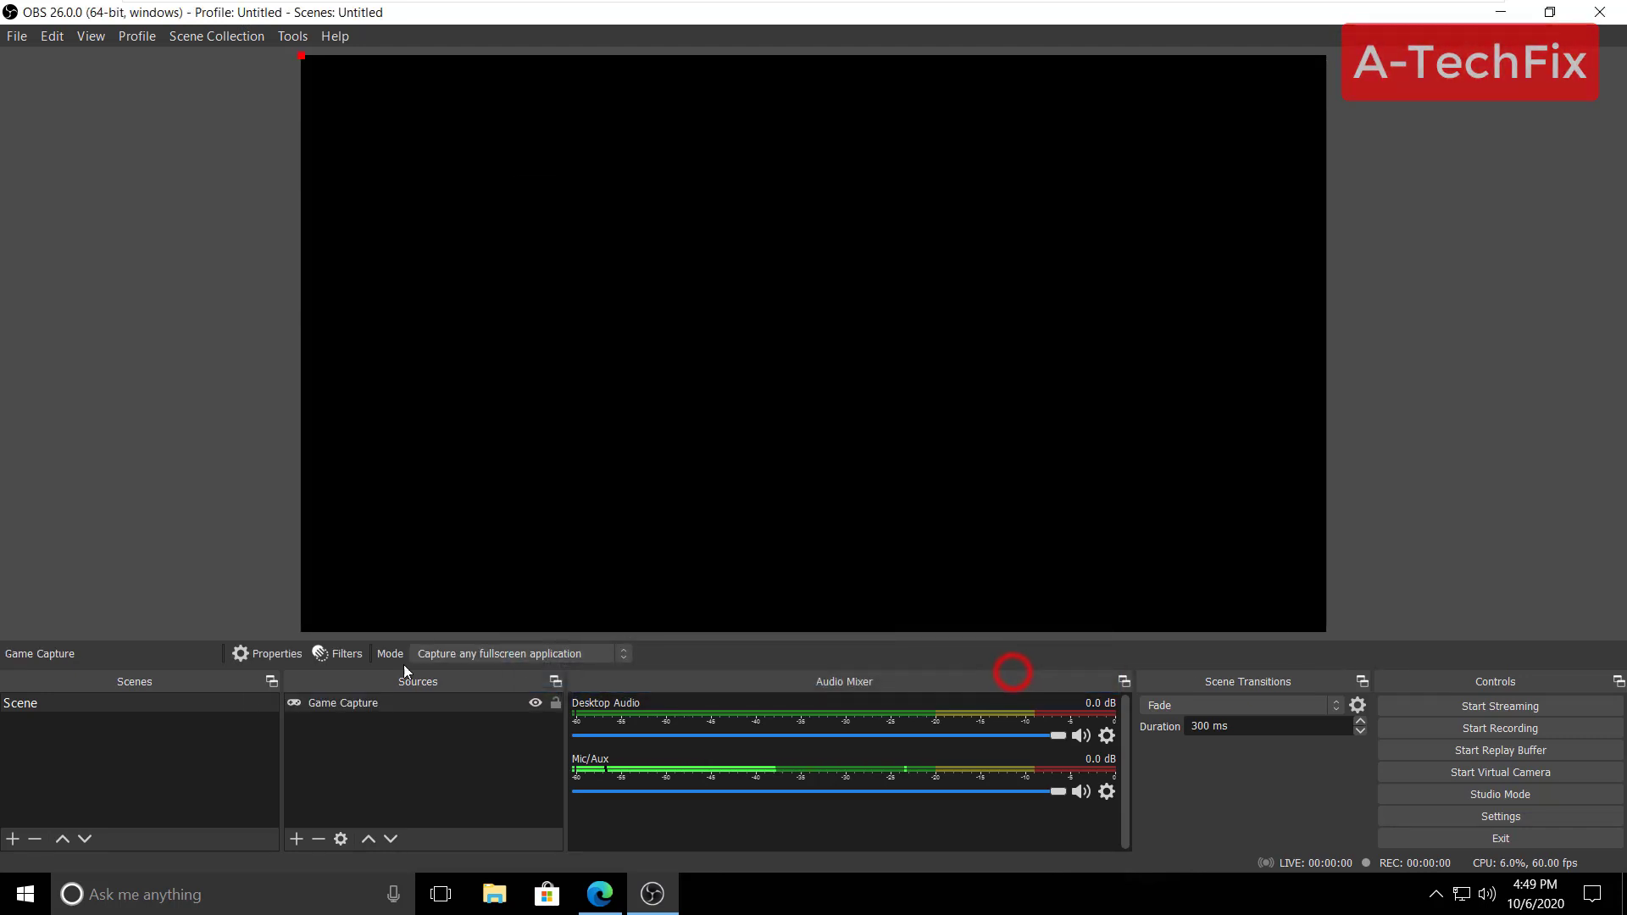
left_click(361, 755)
left_click(361, 701)
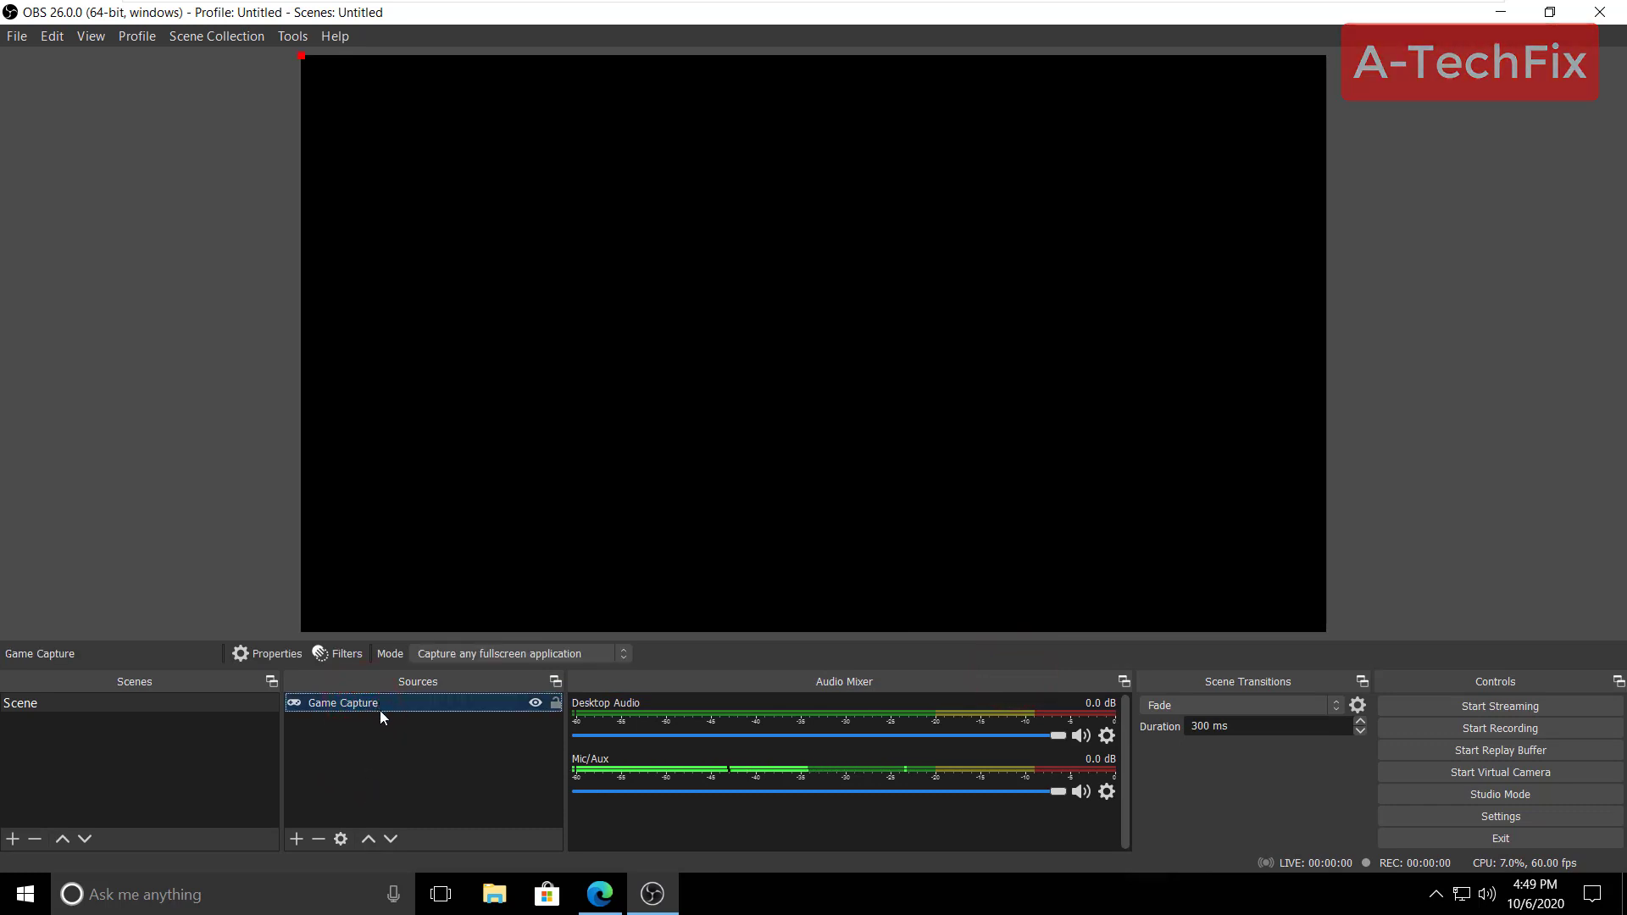
left_click(390, 750)
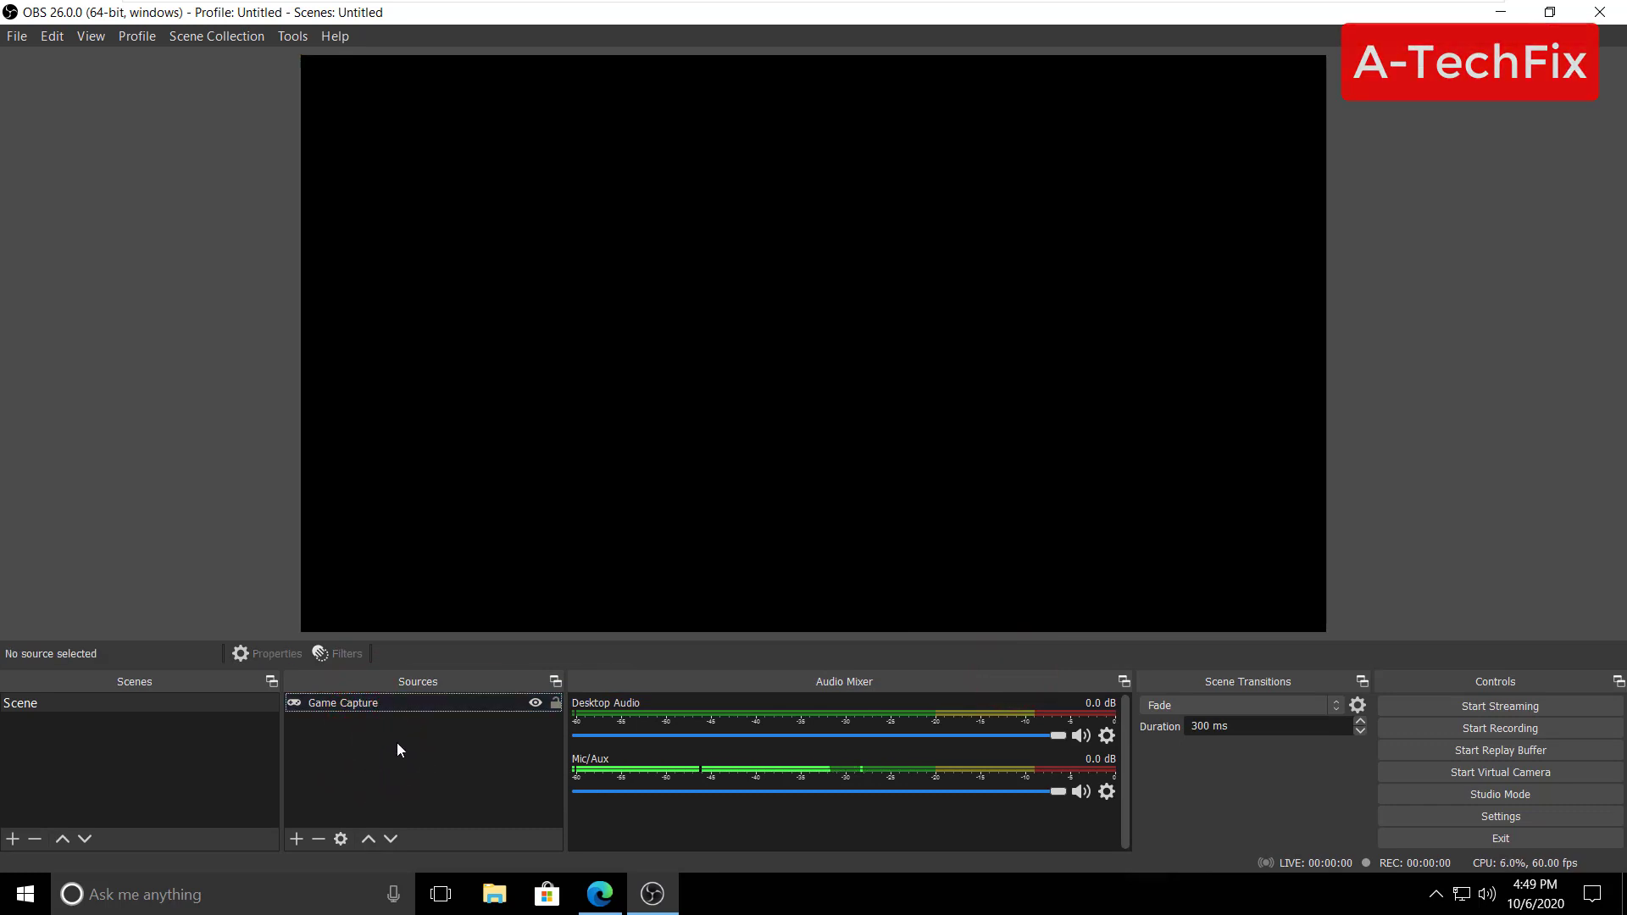
left_click(390, 701)
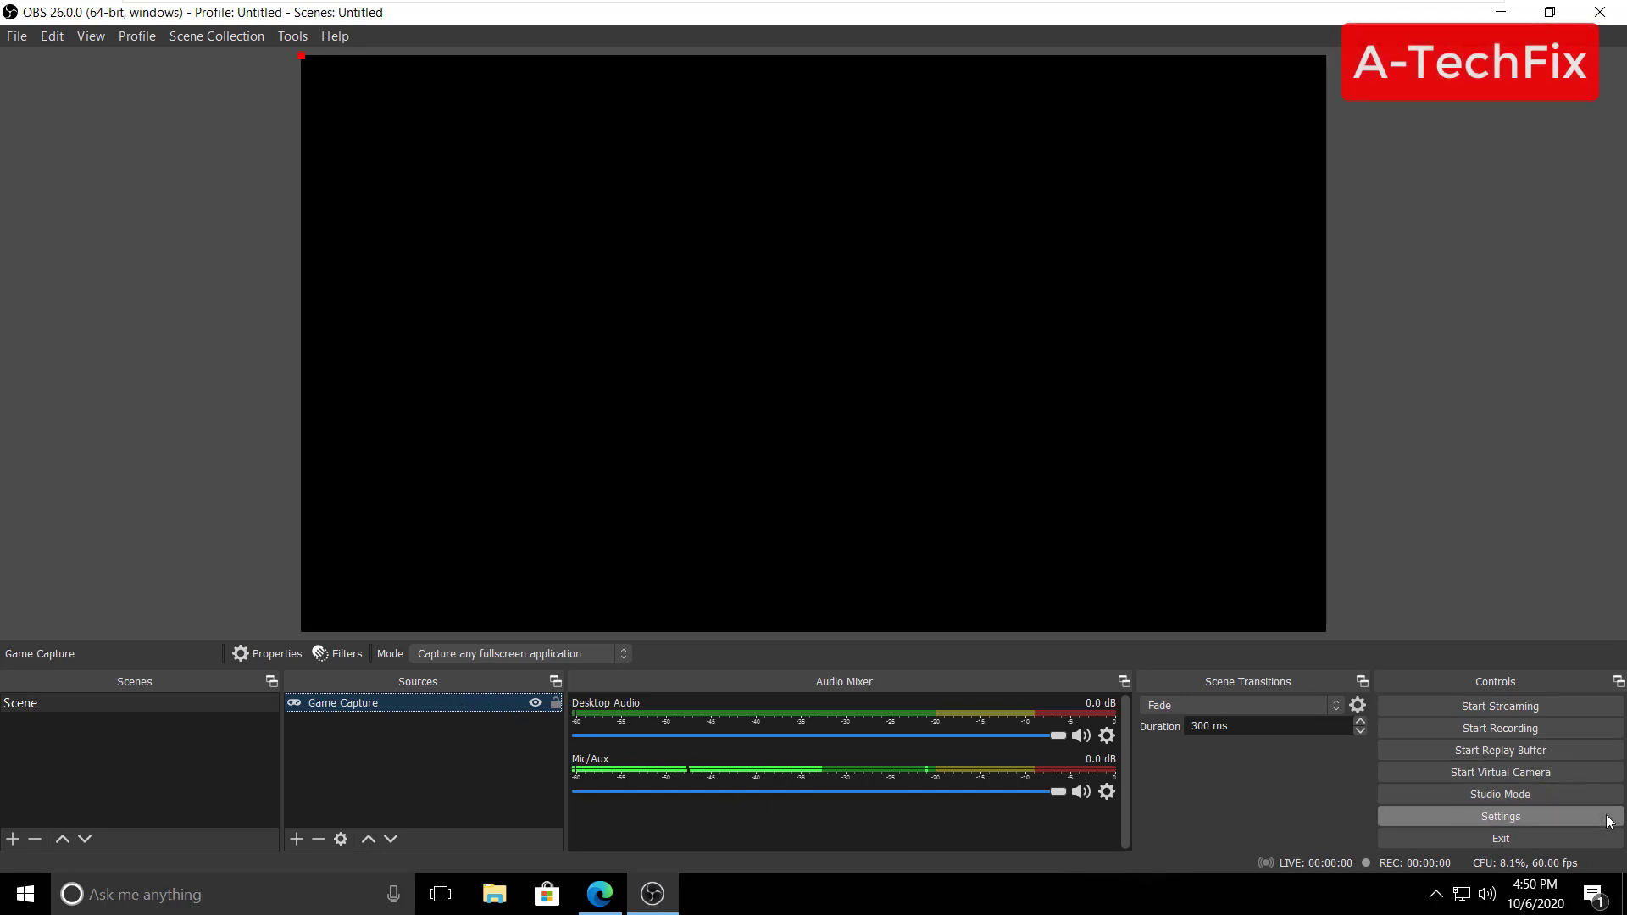
left_click(12, 37)
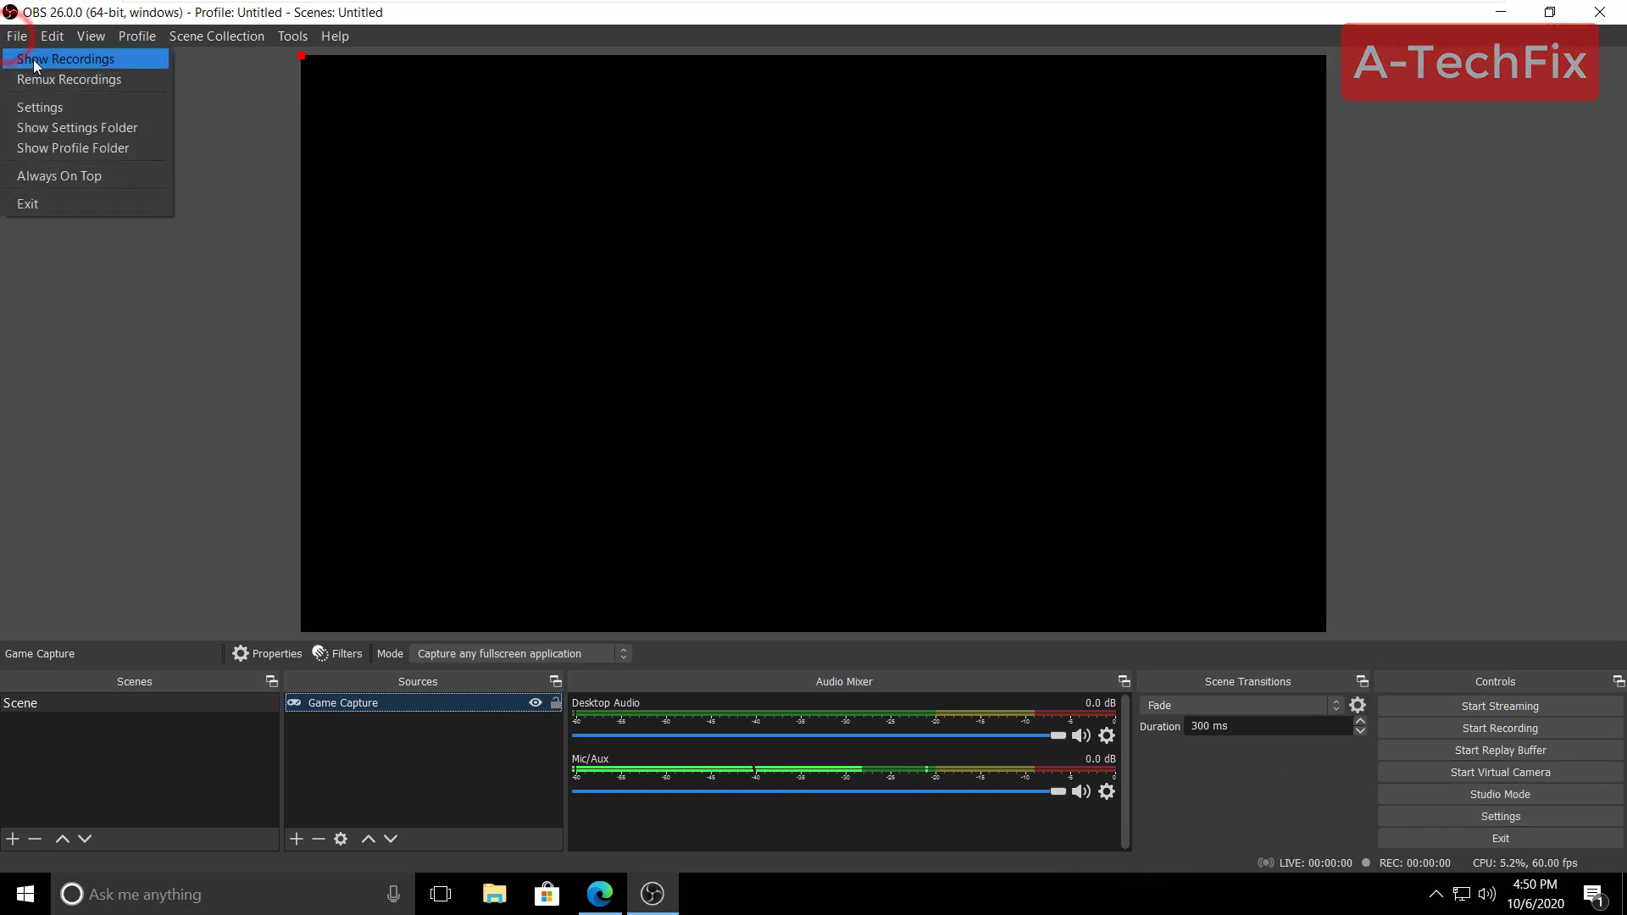
left_click(33, 60)
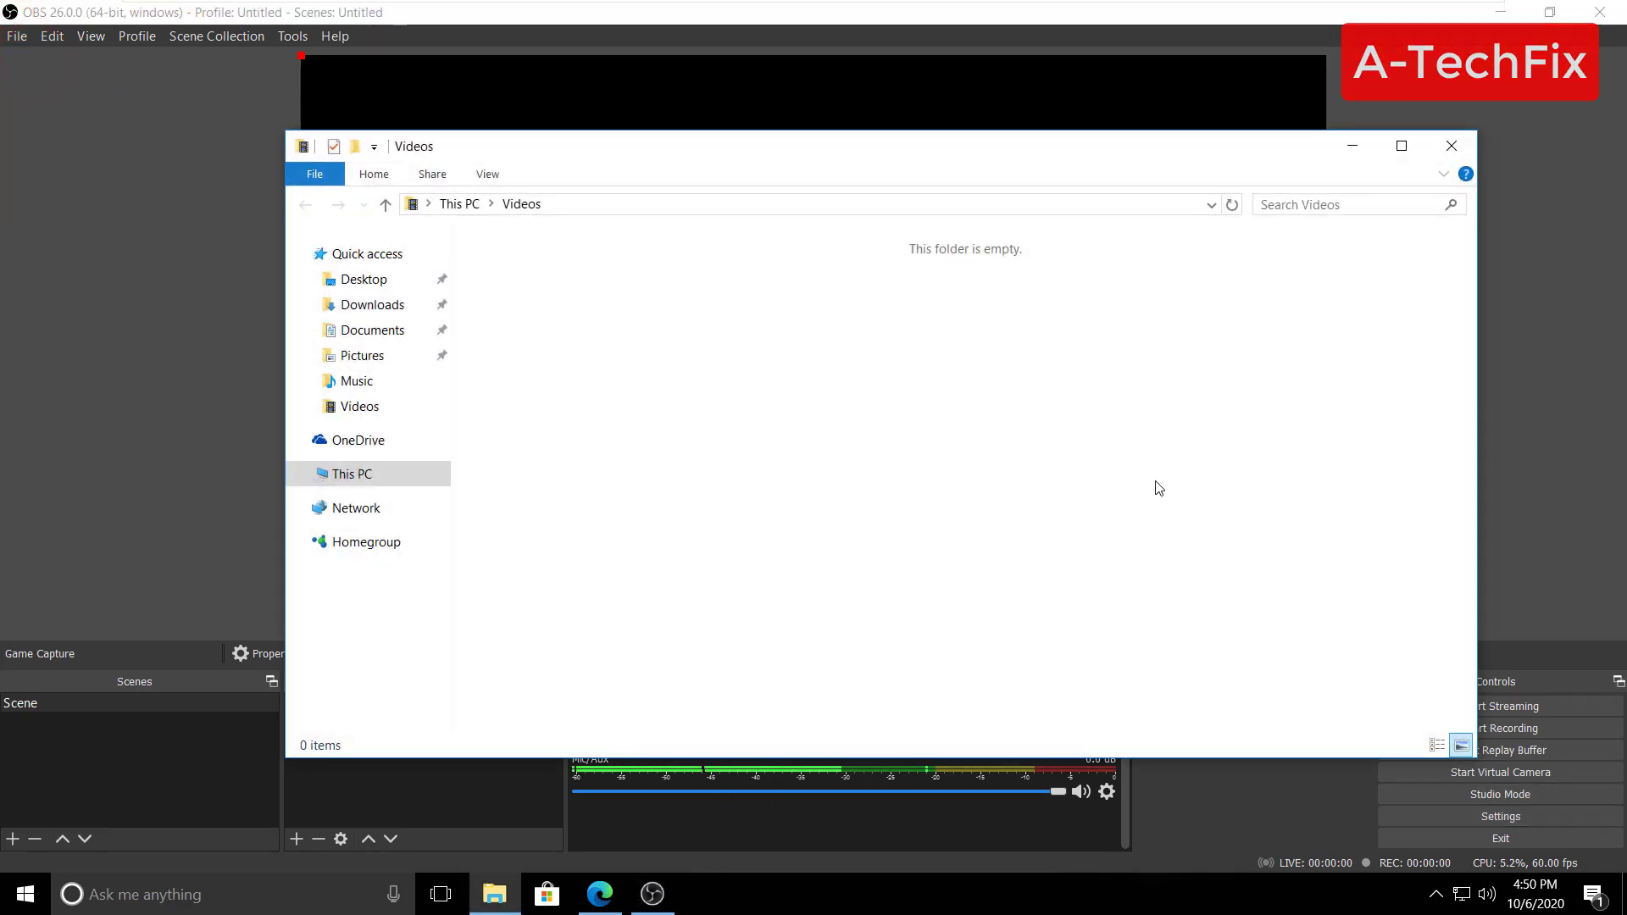
mouse_move(1209, 526)
left_mouse_down()
mouse_move(653, 345)
mouse_move(380, 204)
left_mouse_up()
left_click(872, 421)
left_click(1468, 146)
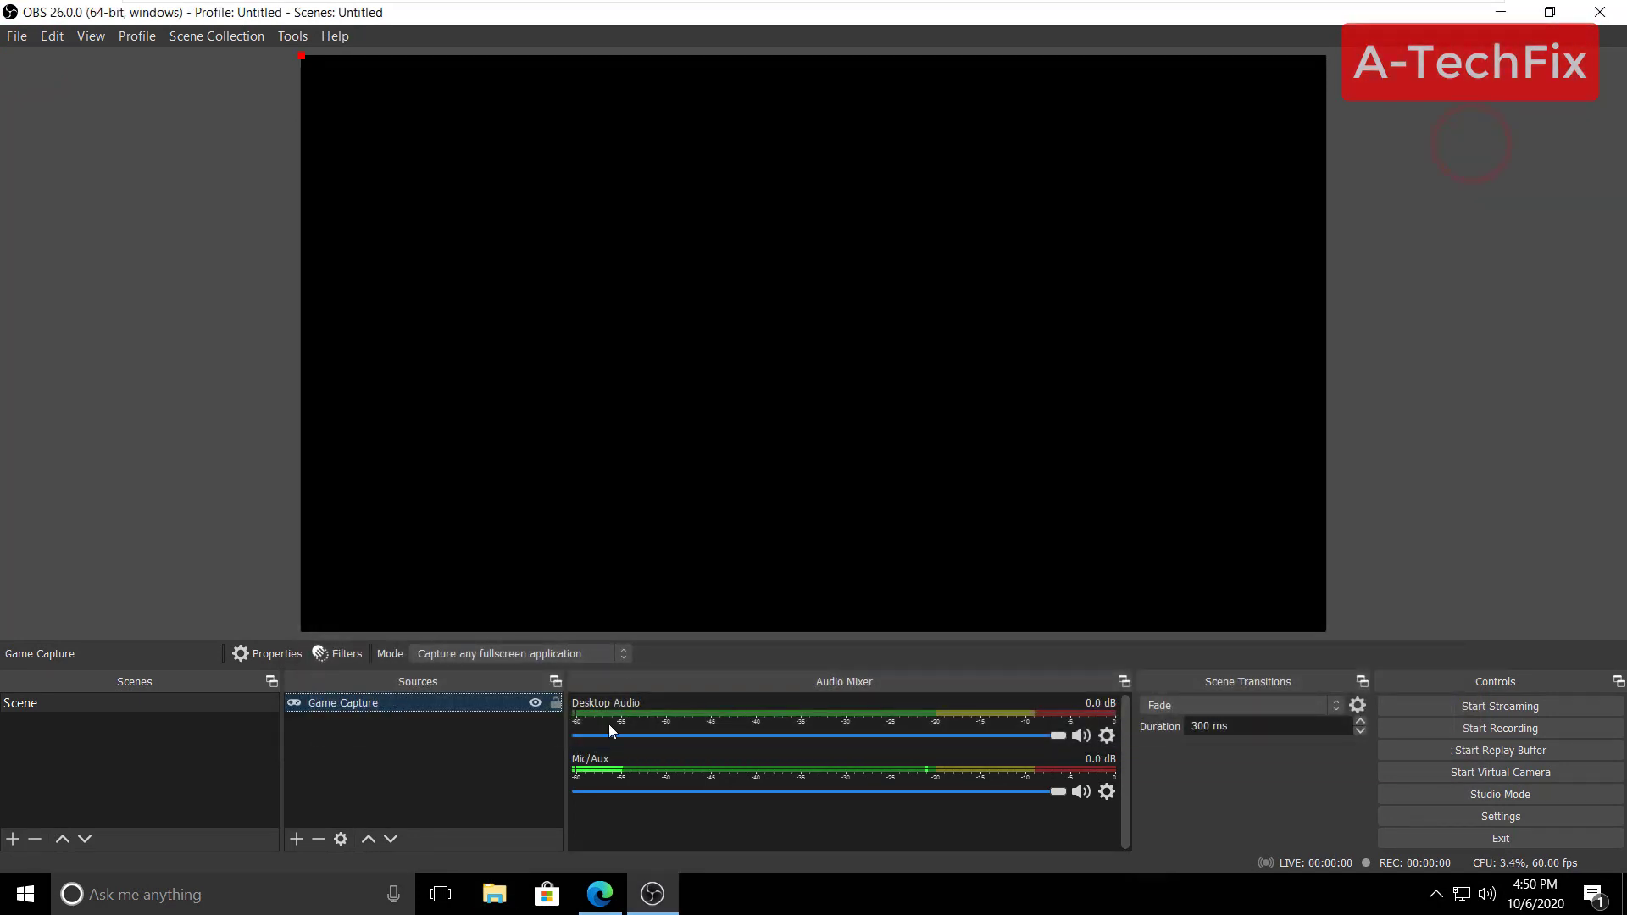